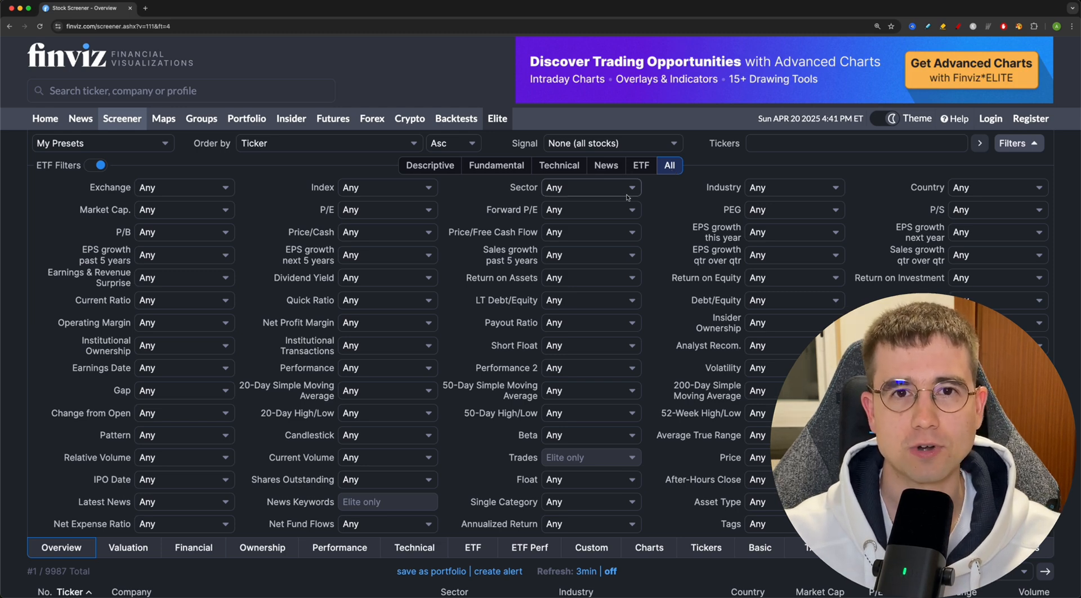
pyautogui.scroll(-3, 627, 197)
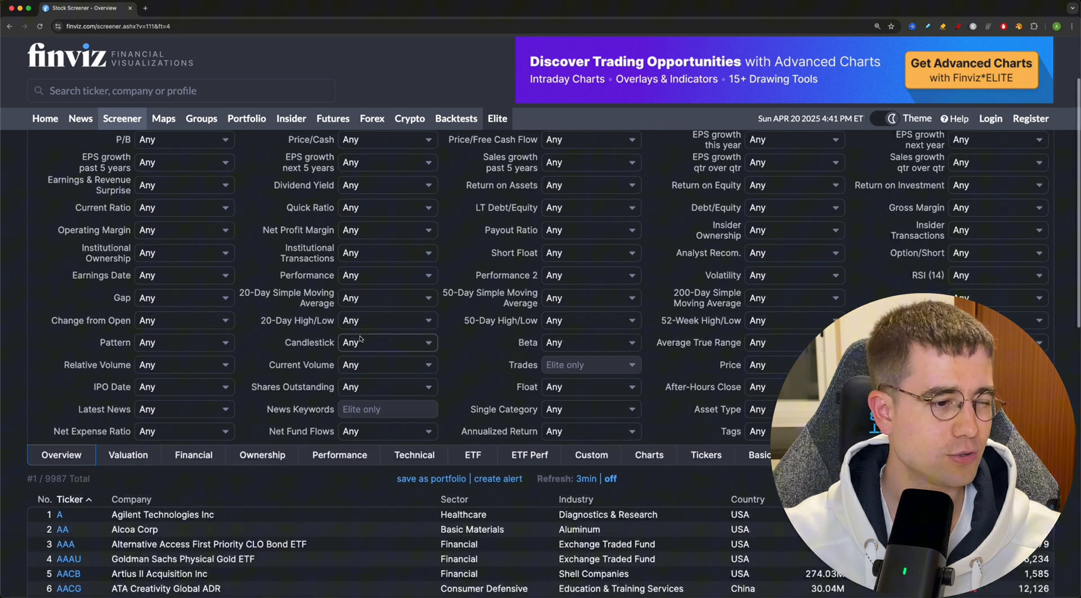
pyautogui.moveTo(44, 481); pyautogui.dragTo(67, 480)
pyautogui.scroll(3, 67, 480)
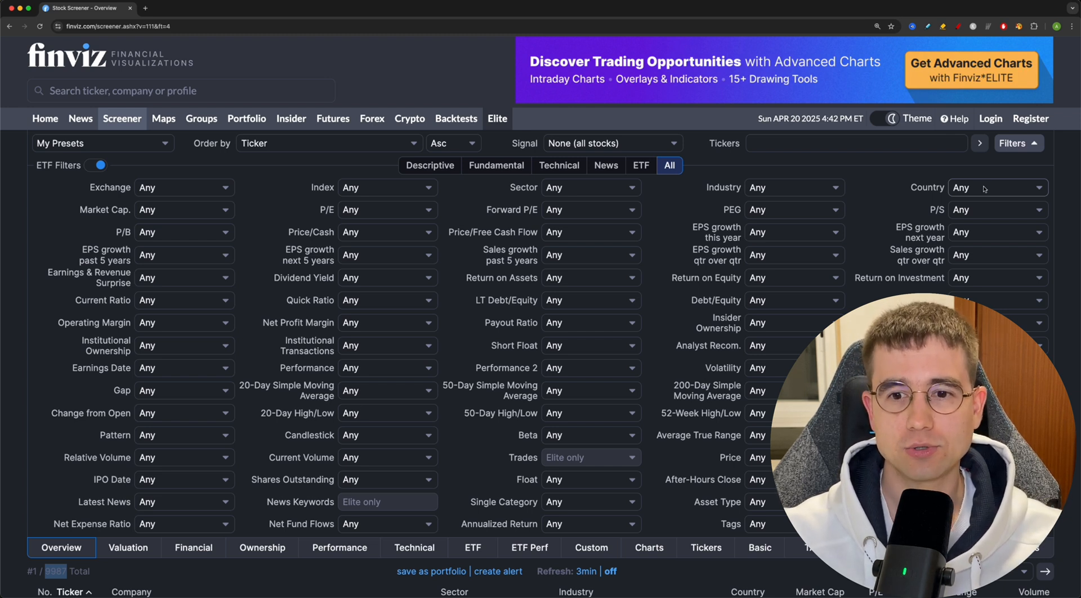
# - Filter the screener to Country USA and Market Cap. +Large (over $10bln)
pyautogui.click(969, 192)
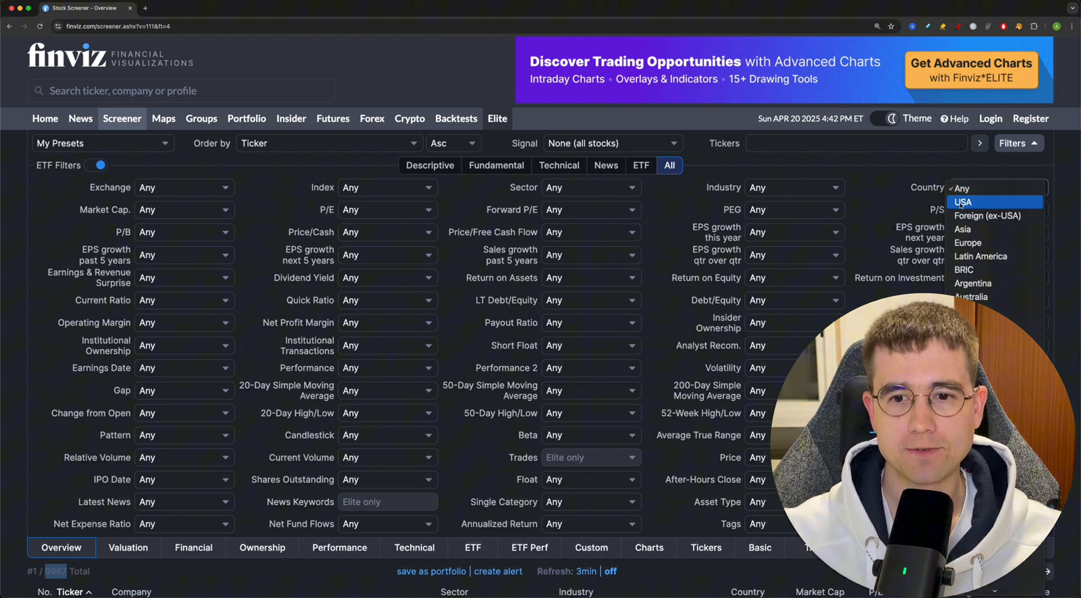
pyautogui.click(965, 203)
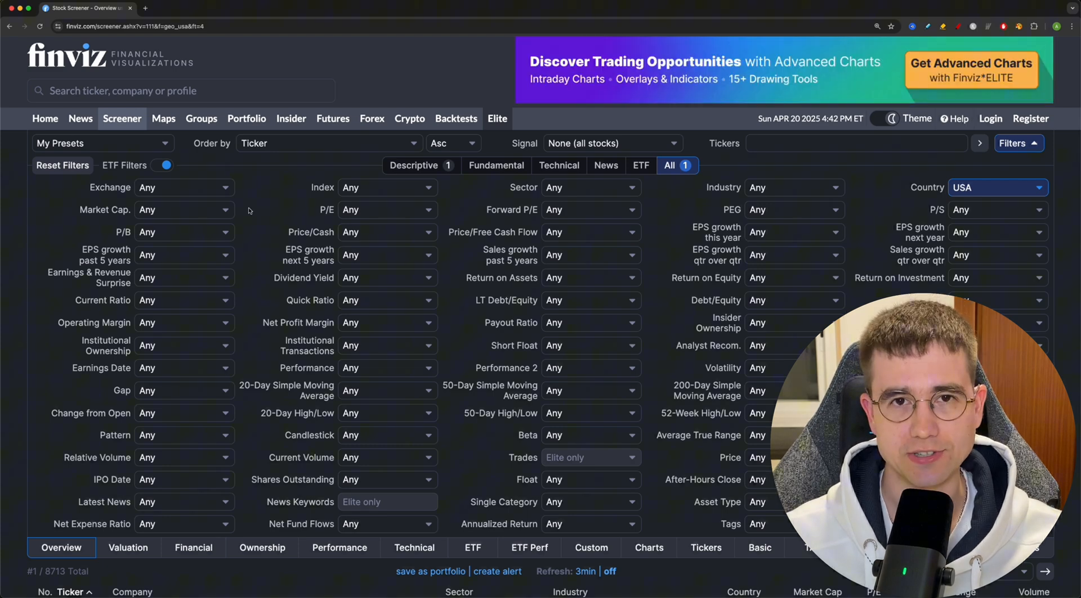
pyautogui.click(178, 212)
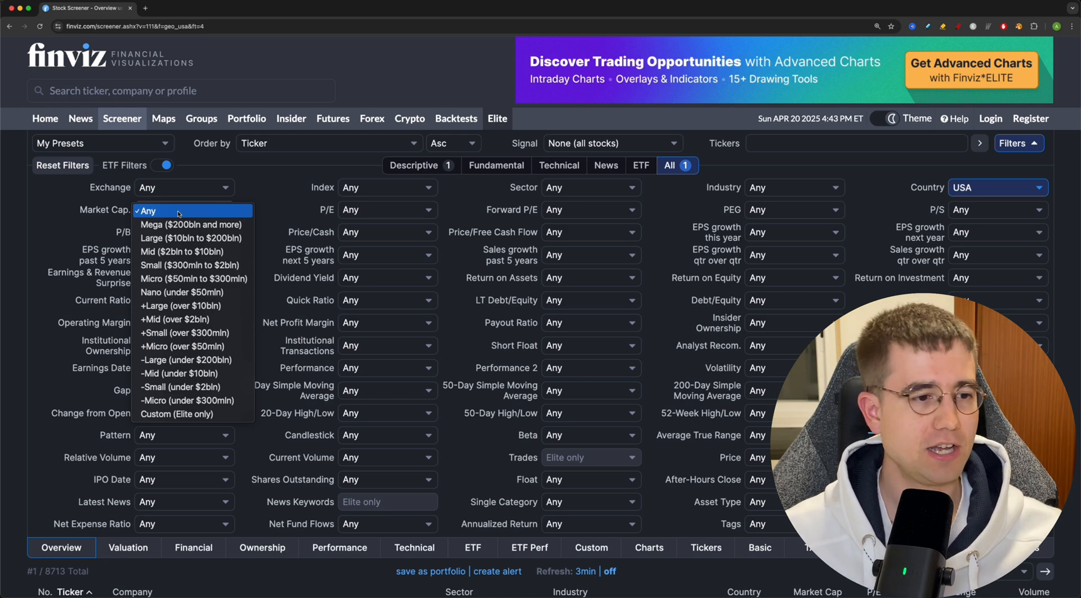
pyautogui.click(185, 310)
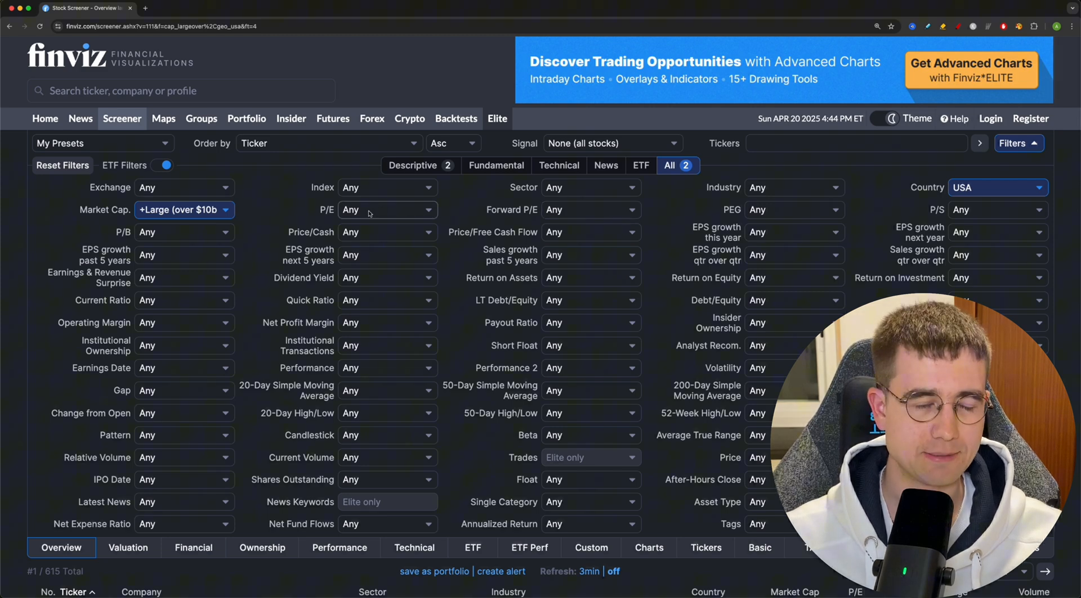
# - Set the Forward P/E filter to Under 30 and the PEG filter to Under 2
pyautogui.click(566, 213)
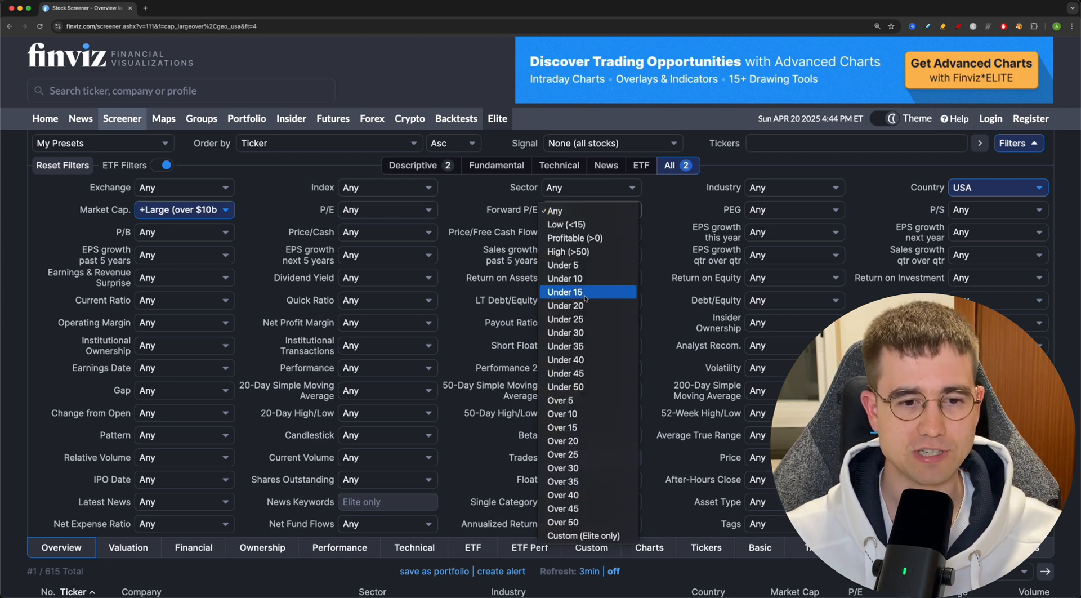
pyautogui.click(578, 333)
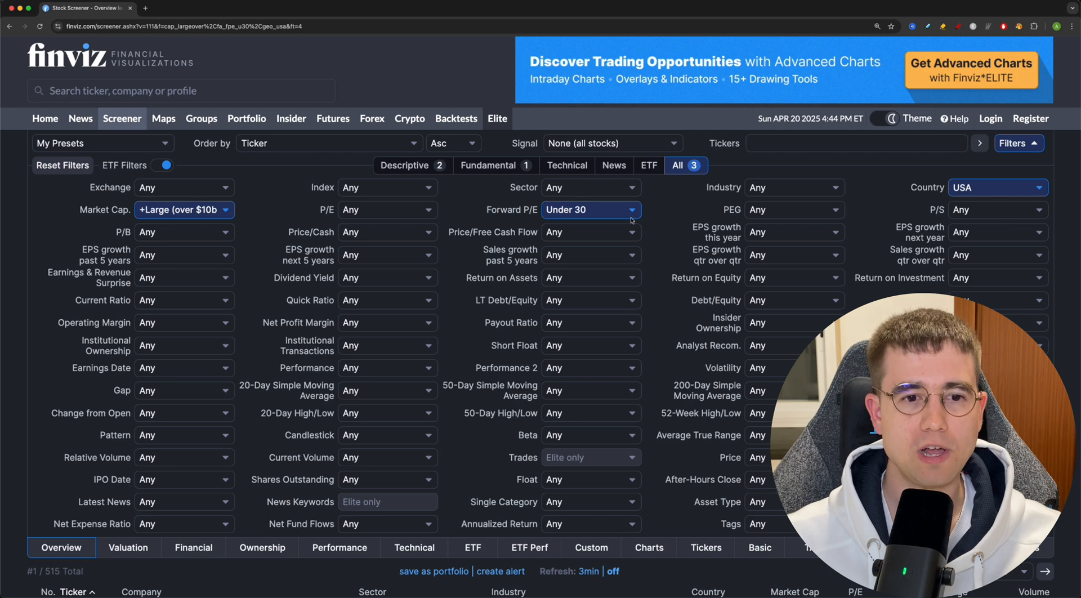
pyautogui.click(775, 212)
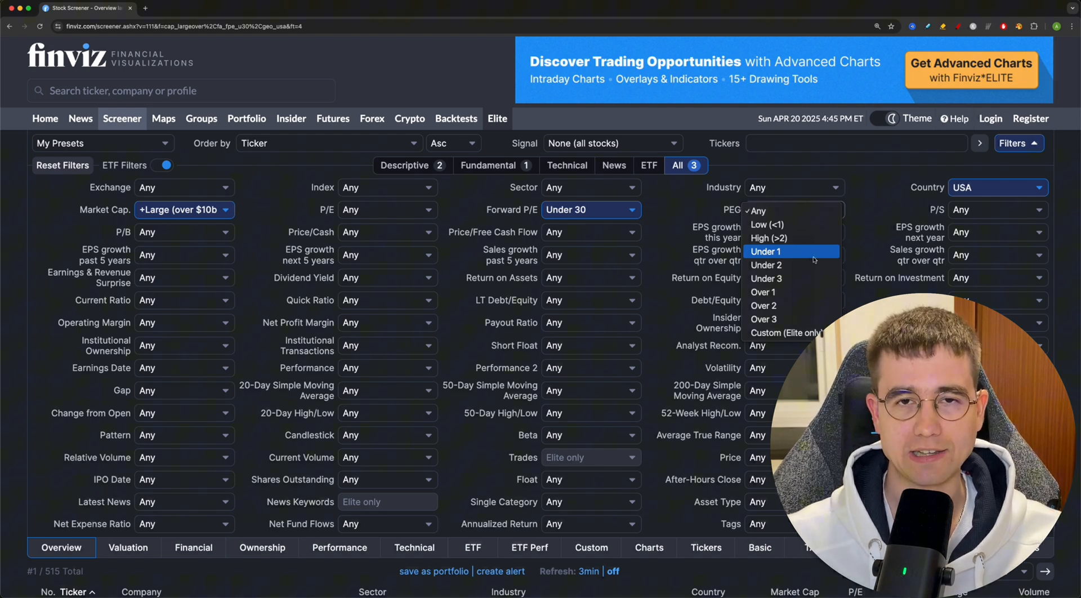
pyautogui.click(769, 264)
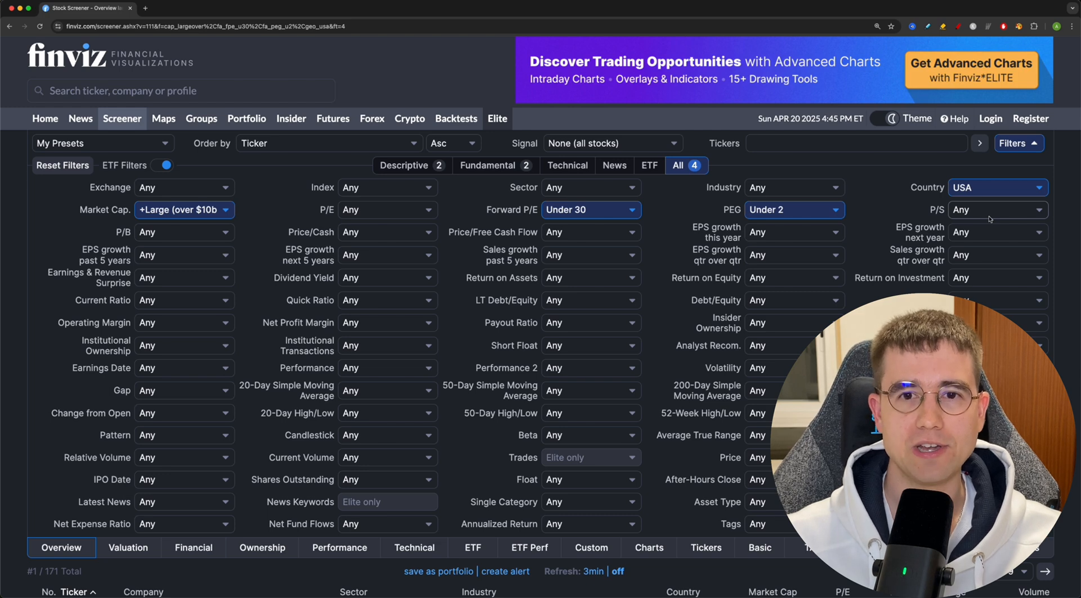
# - Set the P/S filter to Under 8 and the Price/Free Cash Flow filter to Under 30
pyautogui.click(990, 218)
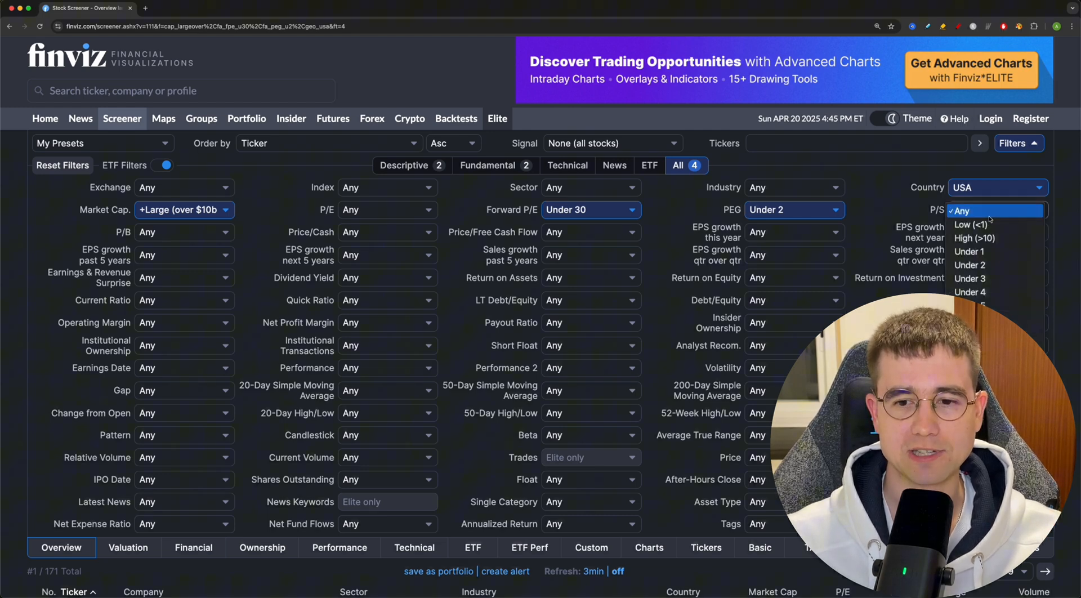
pyautogui.click(980, 346)
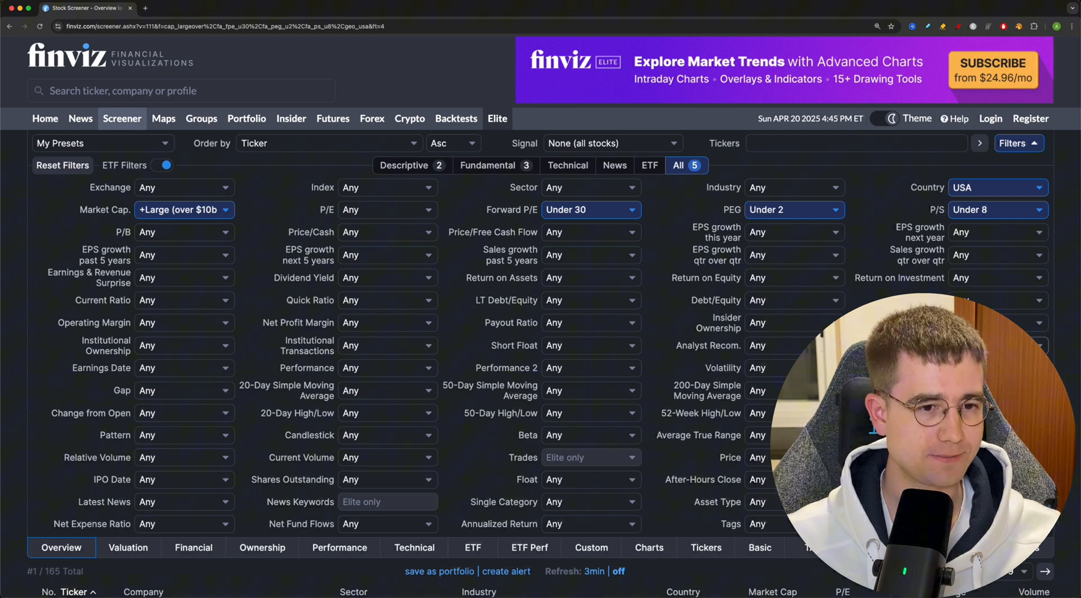
pyautogui.moveTo(473, 237)
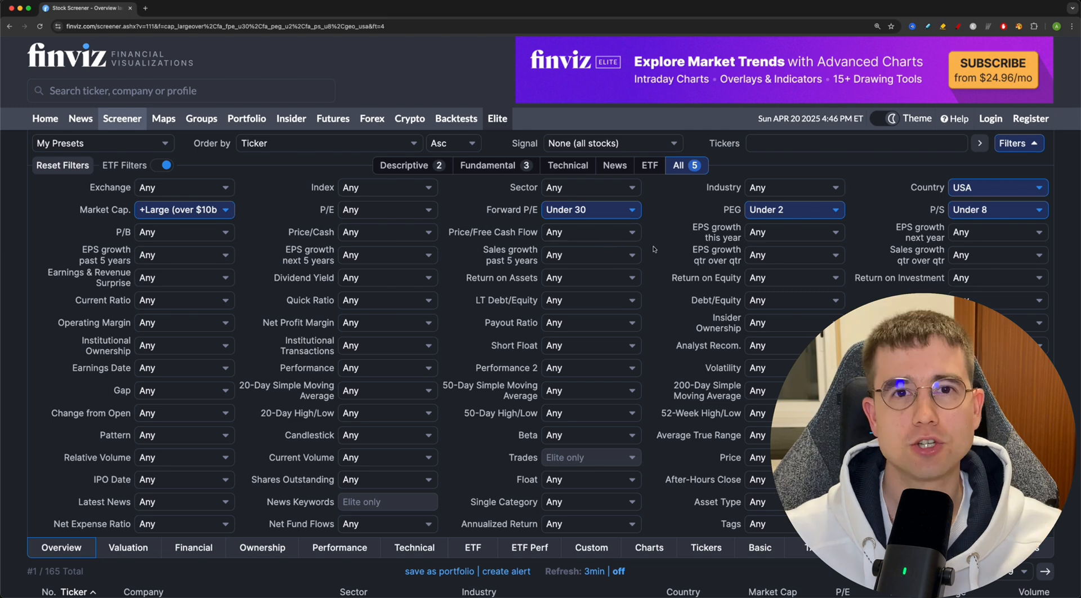
pyautogui.click(613, 232)
pyautogui.click(601, 342)
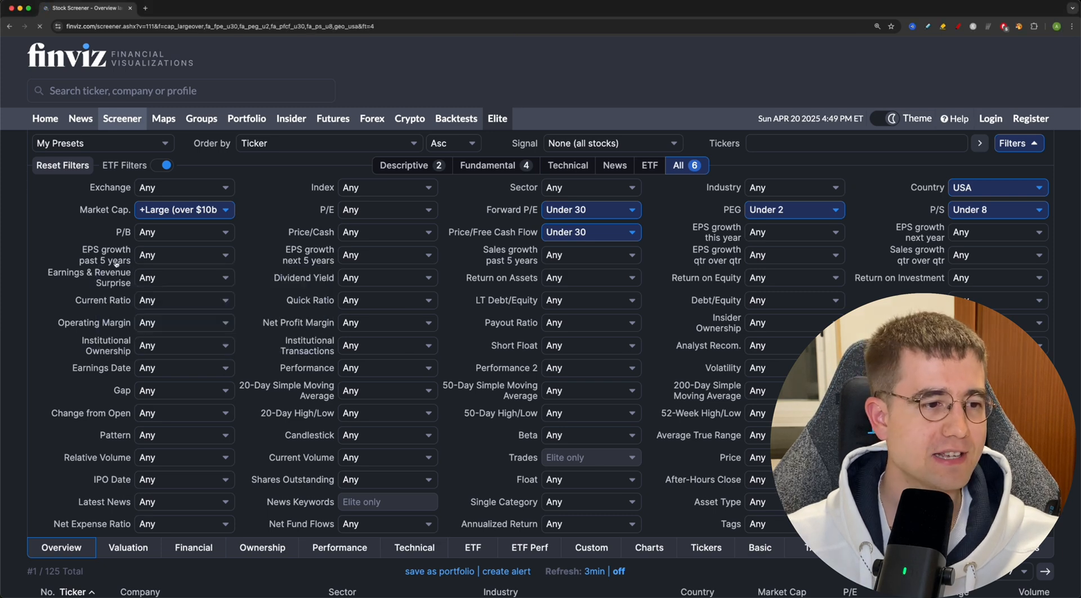
# - Set both EPS growth past 5 years and EPS growth next 5 years filters to Over 10%
pyautogui.click(169, 255)
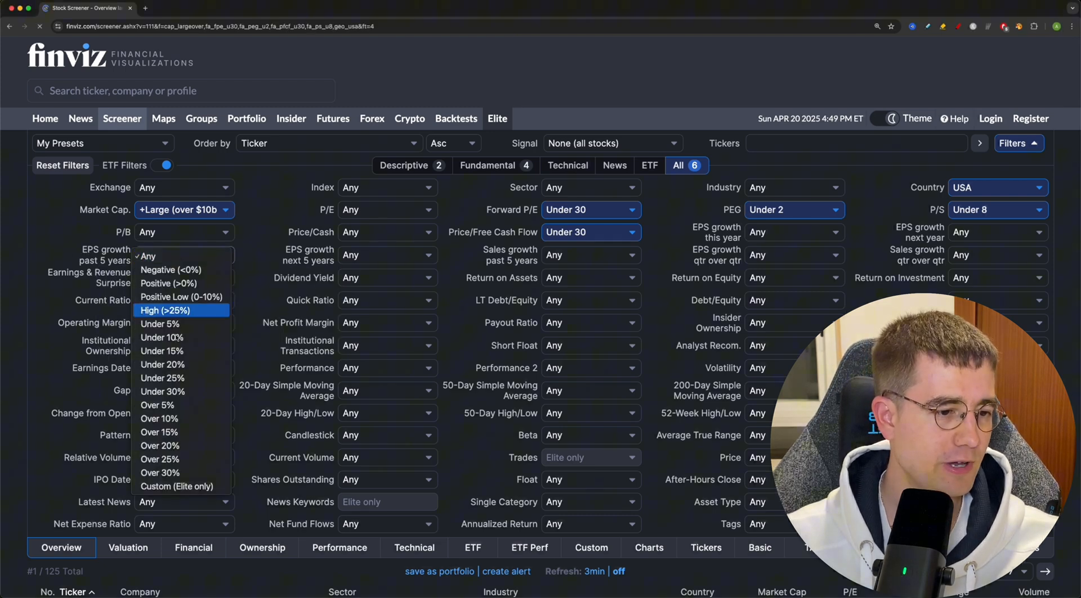
pyautogui.click(160, 418)
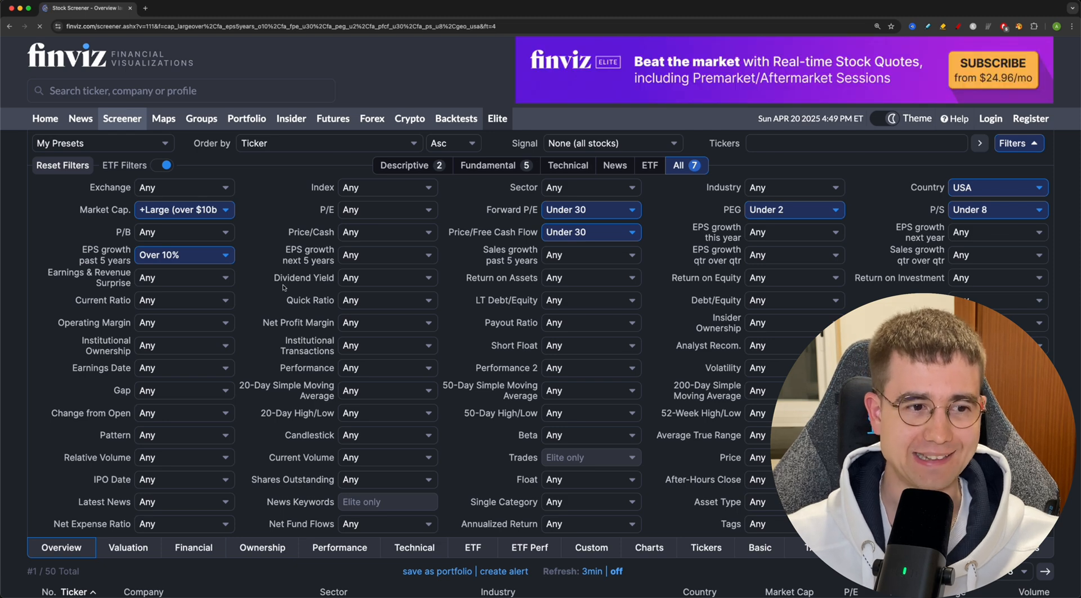
pyautogui.click(357, 257)
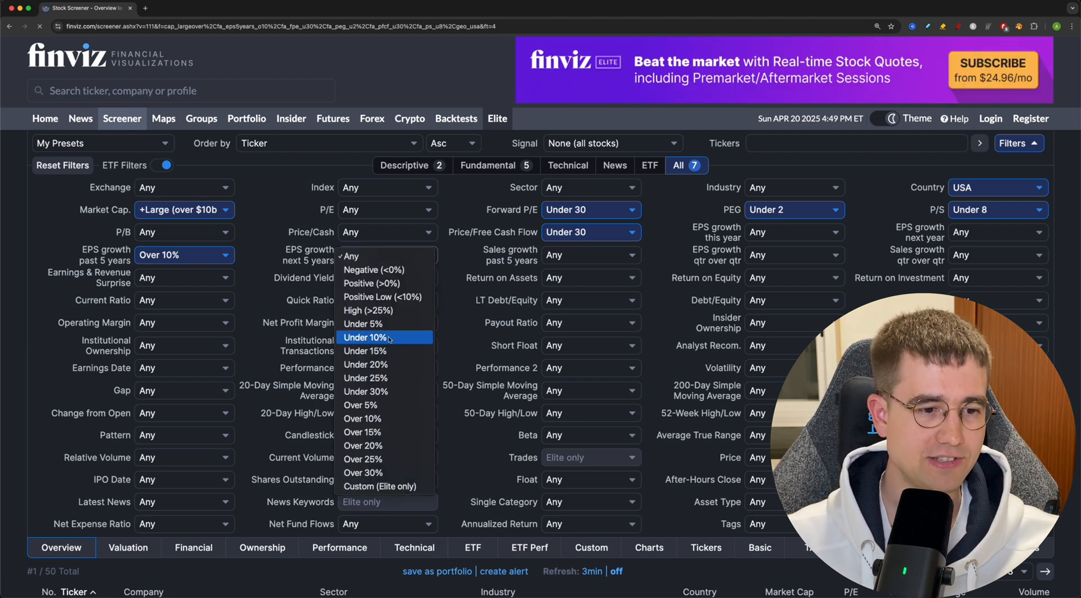
pyautogui.click(367, 423)
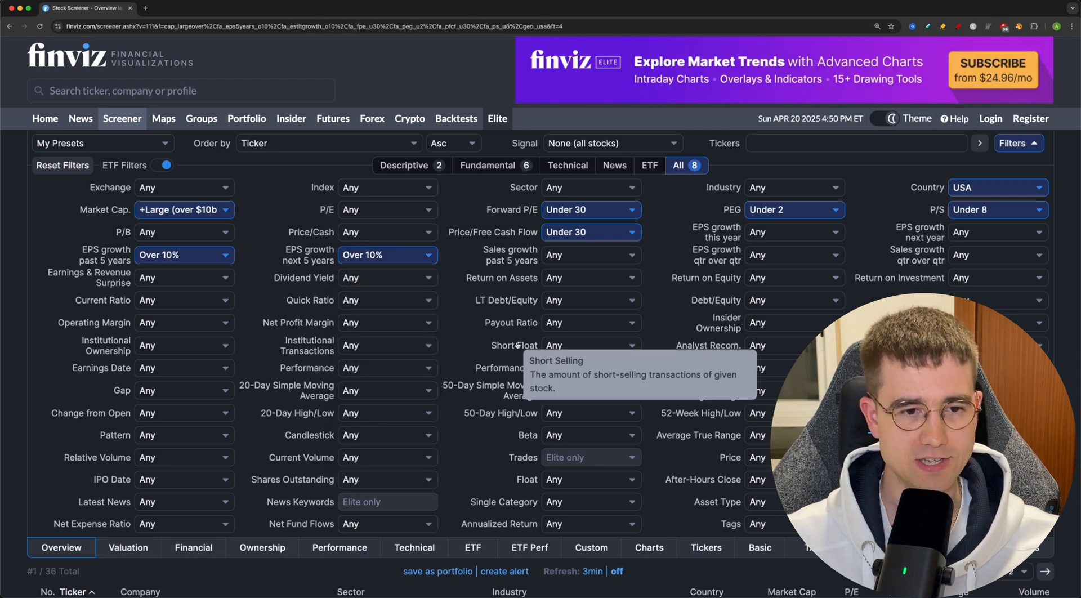
# - Set Sales growth past 5 years to Over 5% and Dividend Yield to Positive (>0%)
pyautogui.click(568, 258)
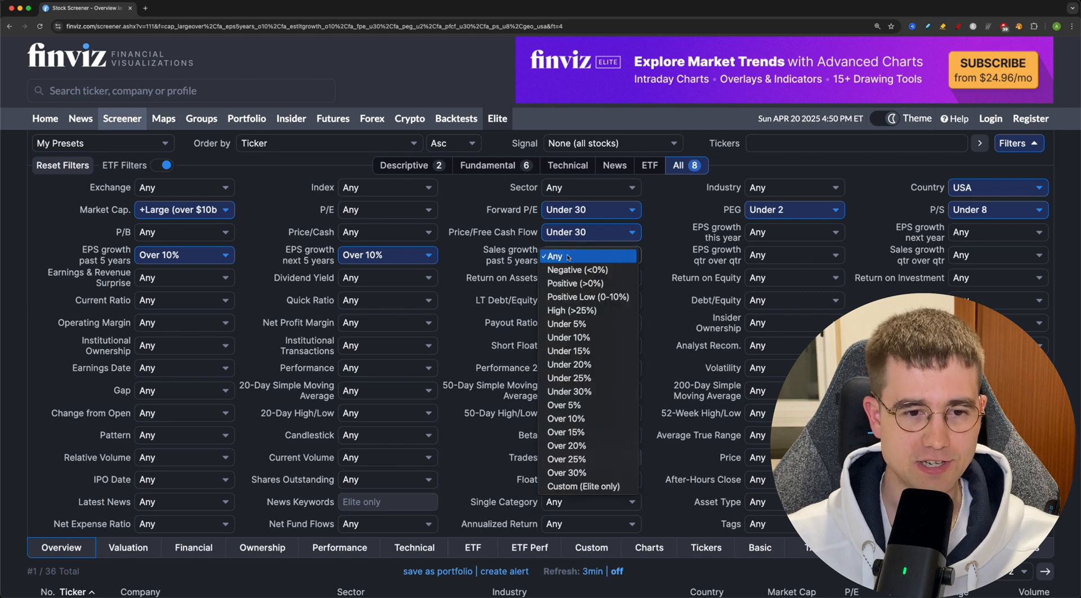
pyautogui.click(589, 405)
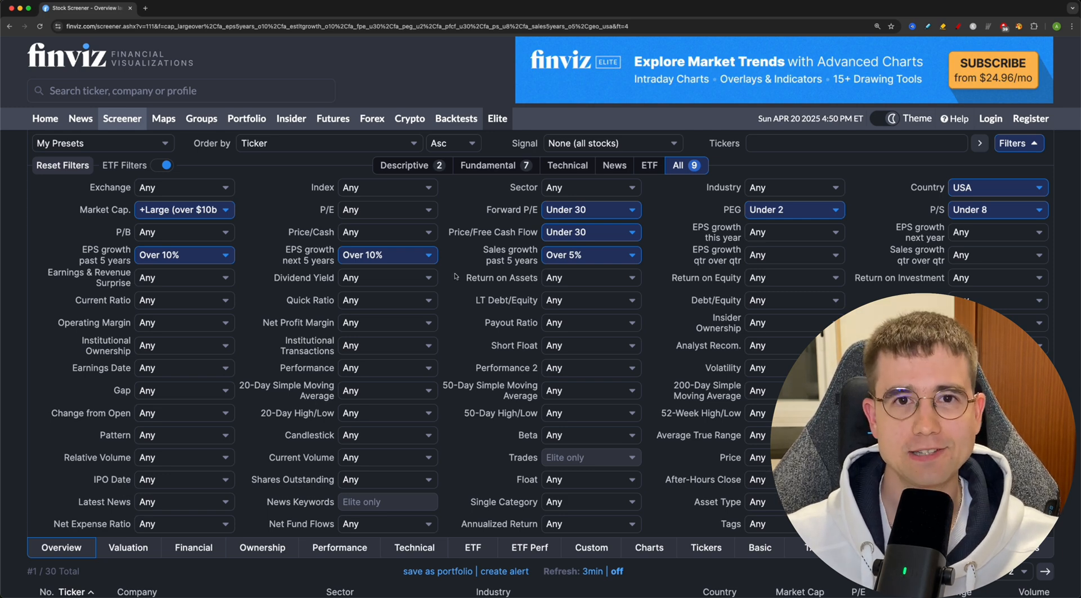
pyautogui.click(403, 281)
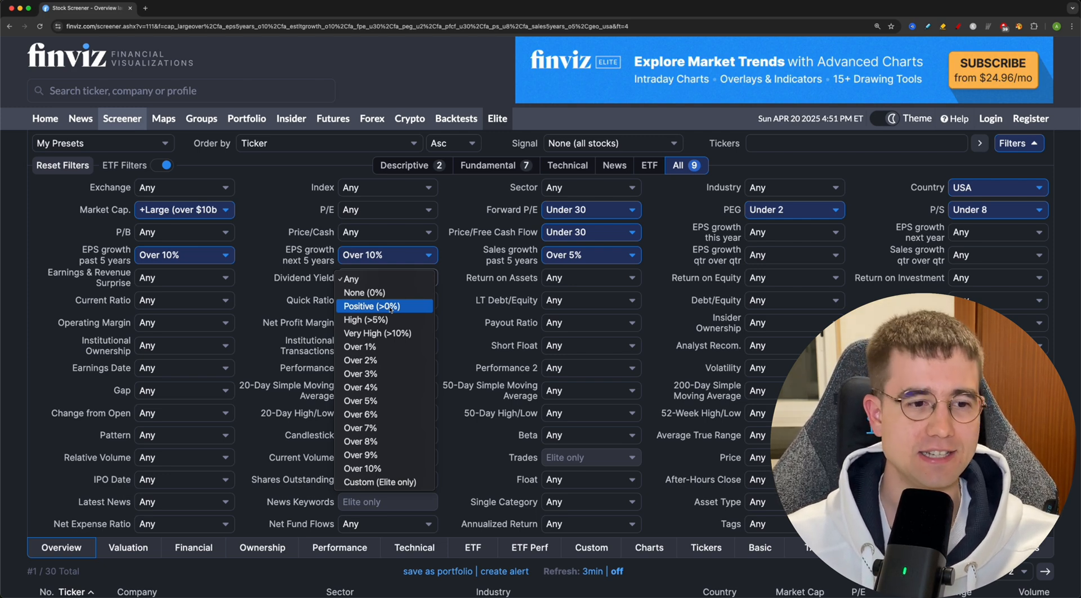
pyautogui.click(390, 307)
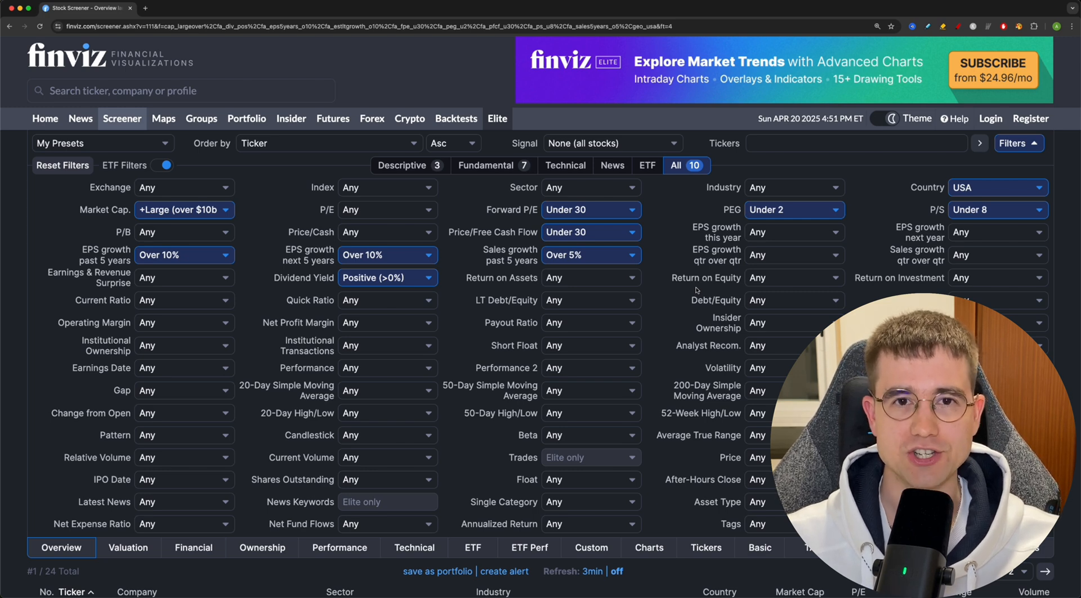
# - Set Return on Equity to Over +10% and Current Ratio to Over 1
pyautogui.click(746, 279)
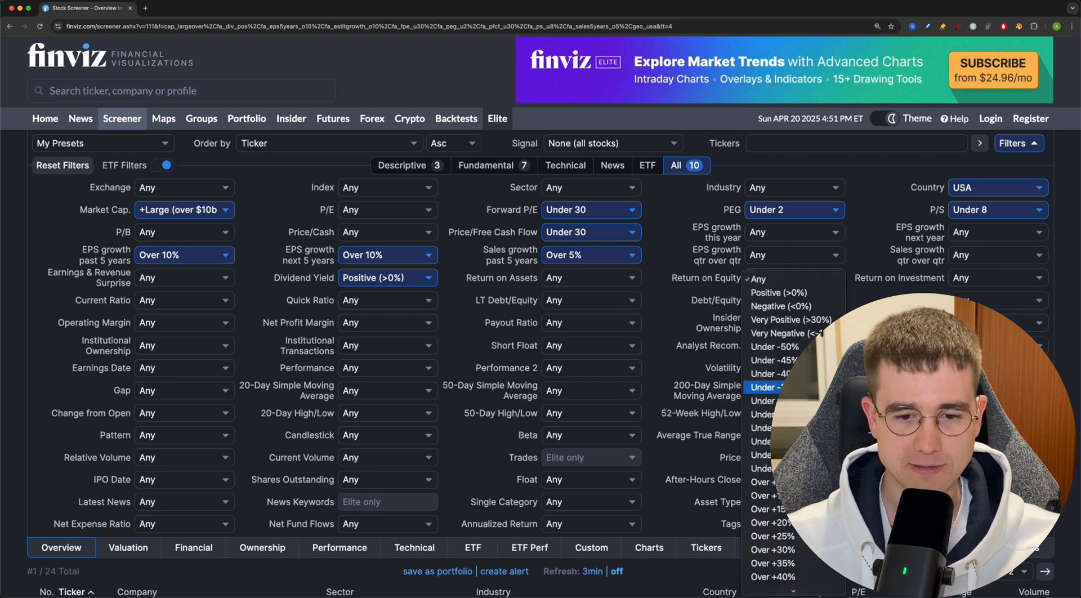
pyautogui.click(765, 495)
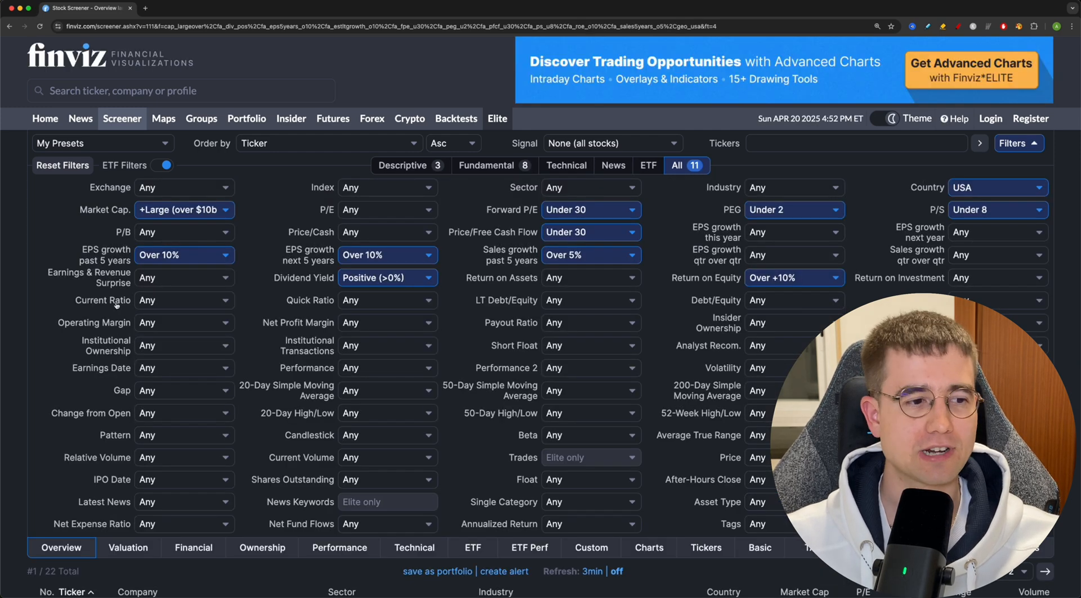
pyautogui.click(147, 302)
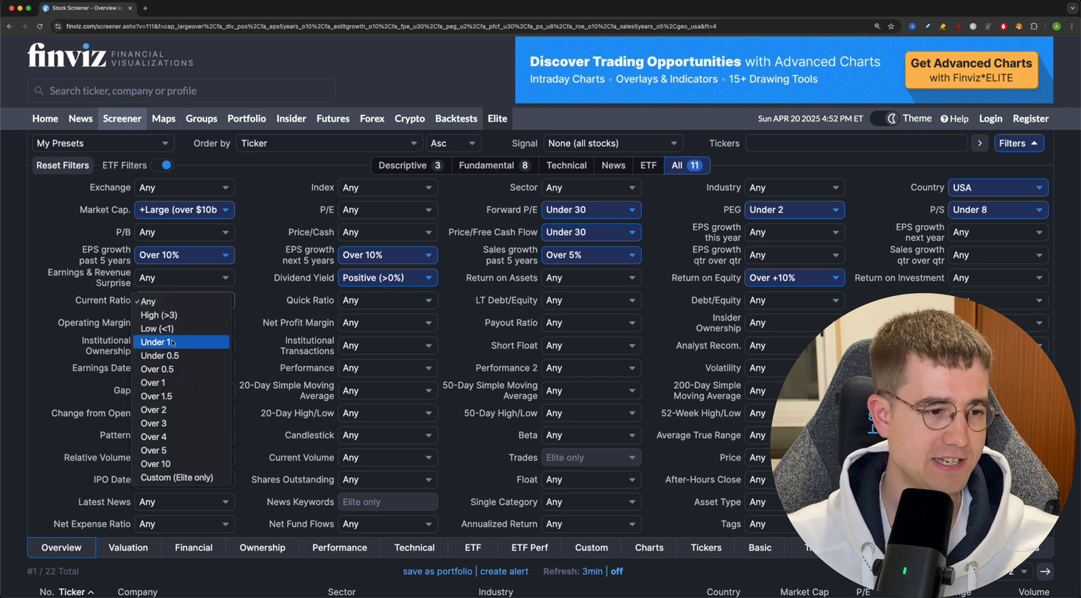
pyautogui.click(177, 382)
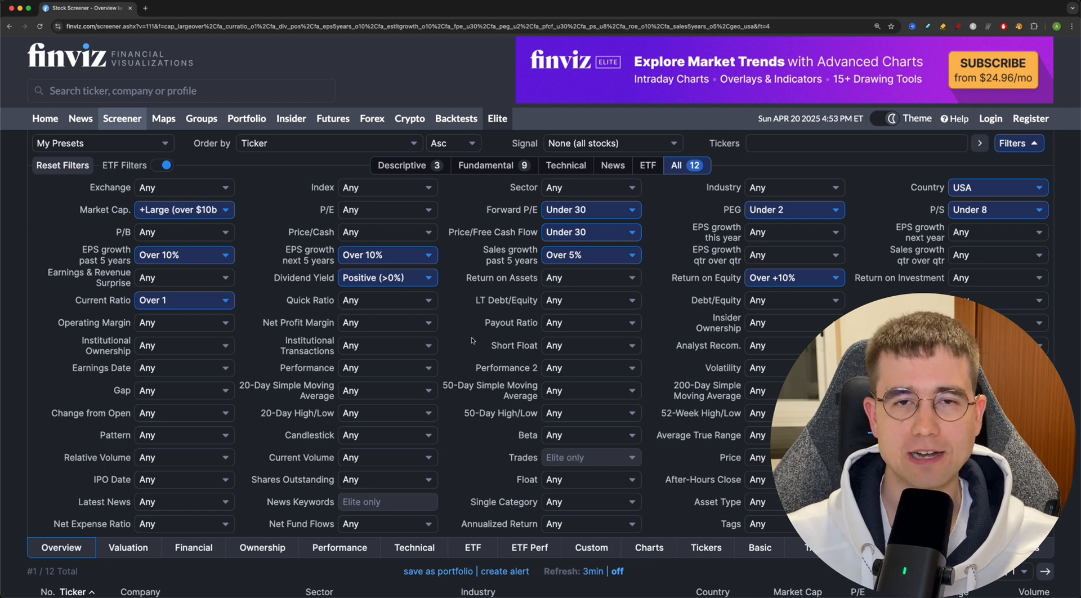
# - Set LT Debt/Equity to Under 1 and Operating Margin to Over 20%
pyautogui.click(566, 301)
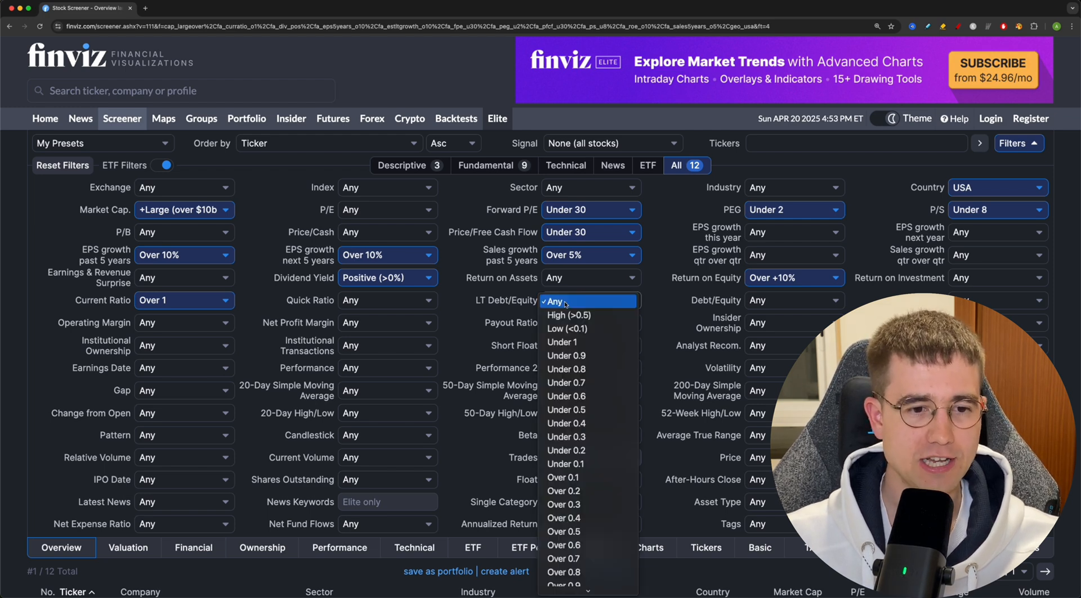
pyautogui.click(595, 343)
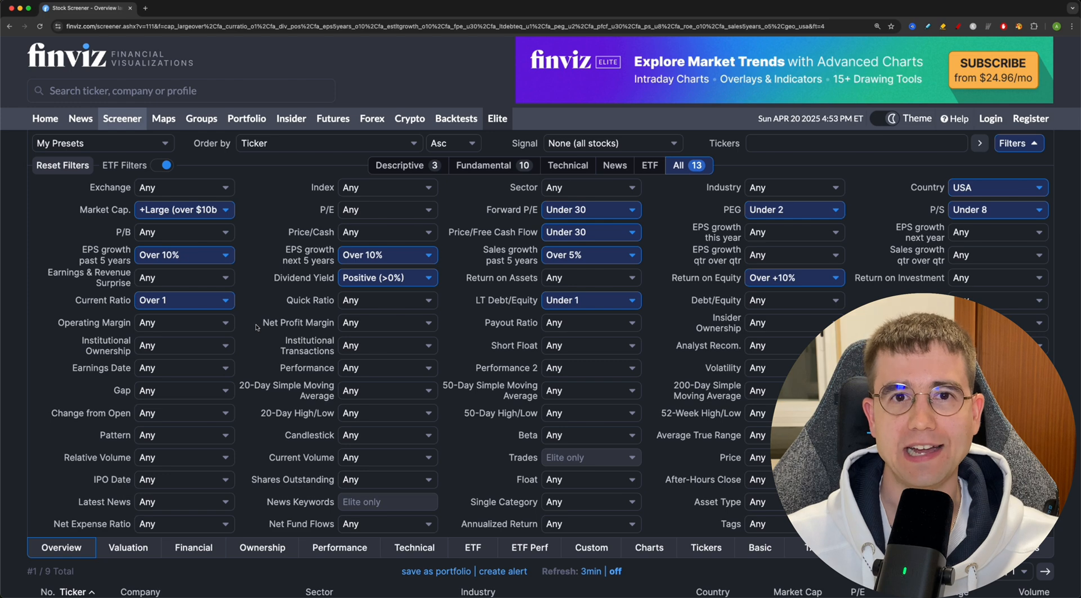
pyautogui.click(159, 328)
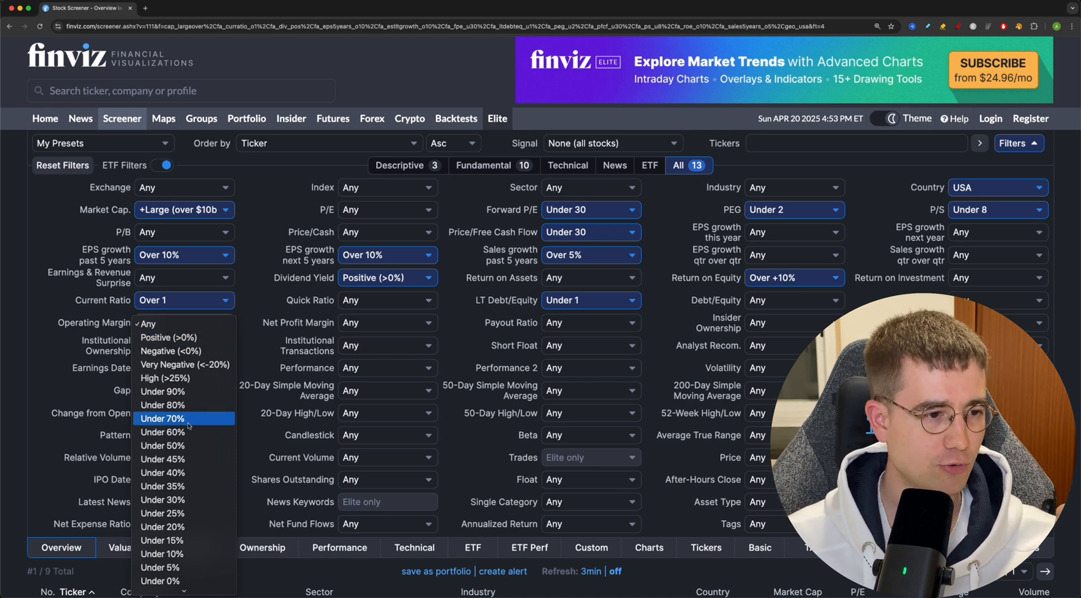
pyautogui.scroll(-10, 192, 451)
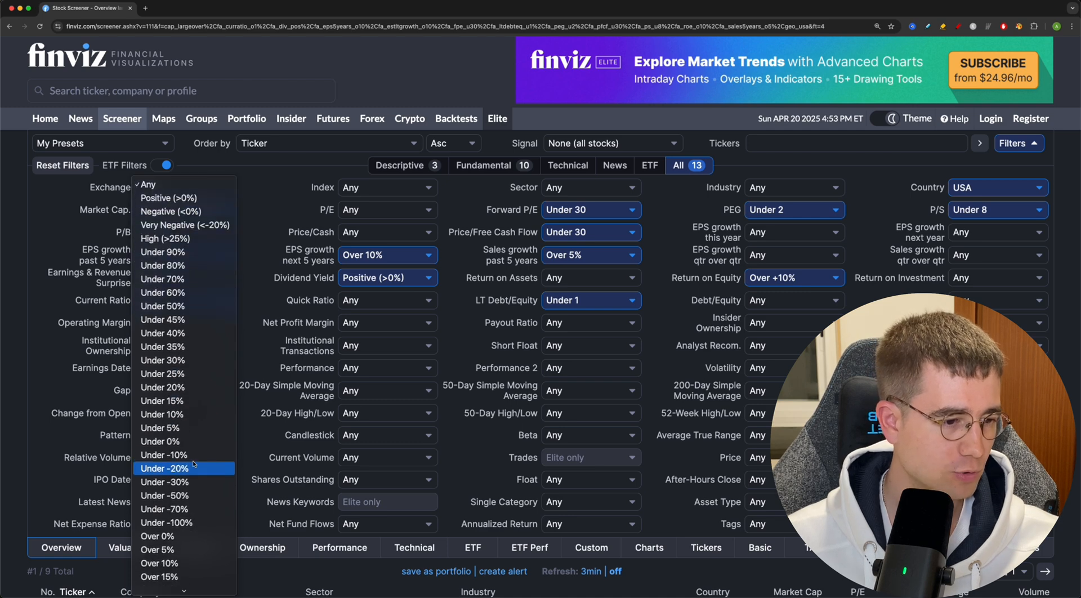
pyautogui.click(191, 479)
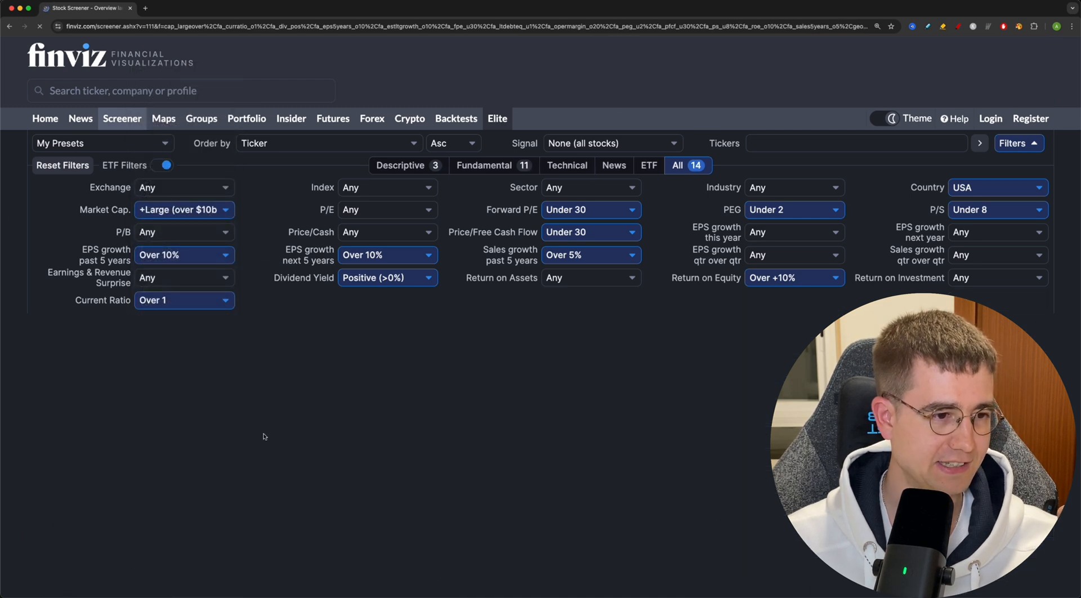
# - Set Net Profit Margin to Over 10% and Payout Ratio to Under 60%
pyautogui.click(412, 328)
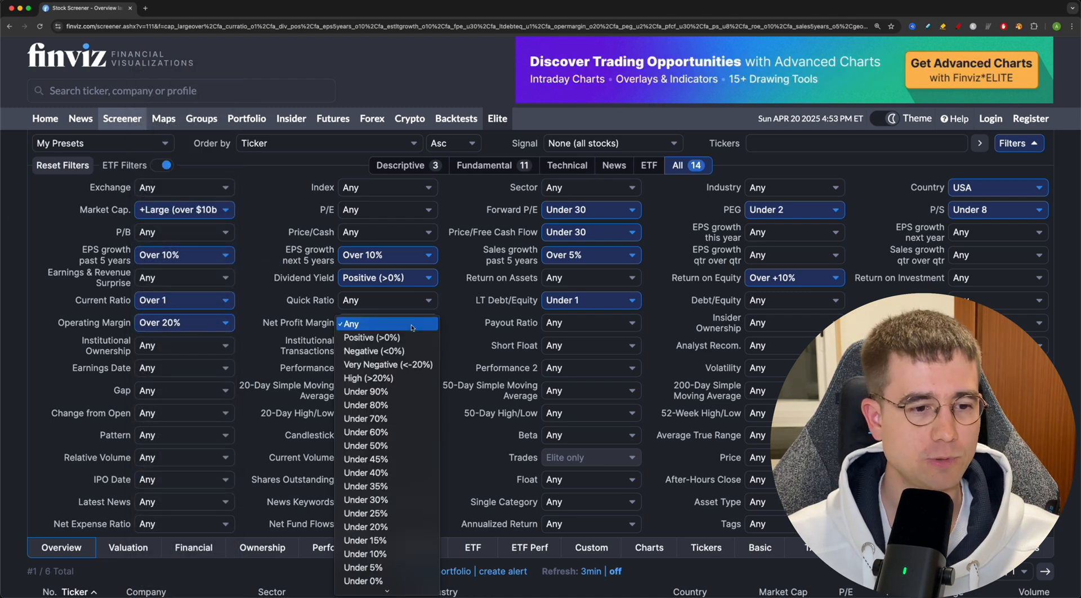
pyautogui.scroll(-5, 413, 445)
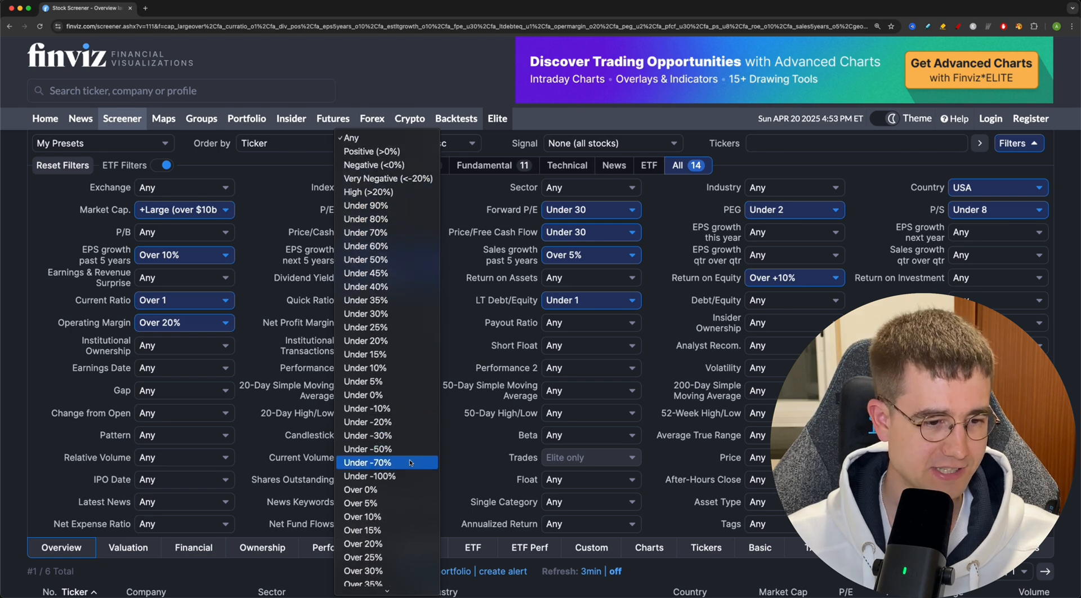
pyautogui.click(380, 516)
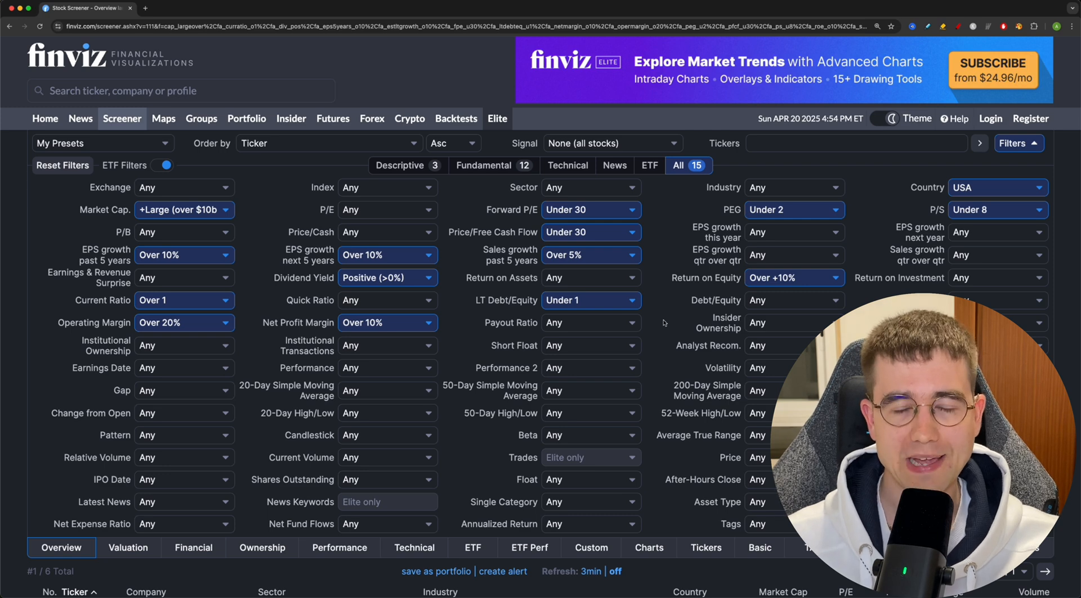
pyautogui.click(572, 327)
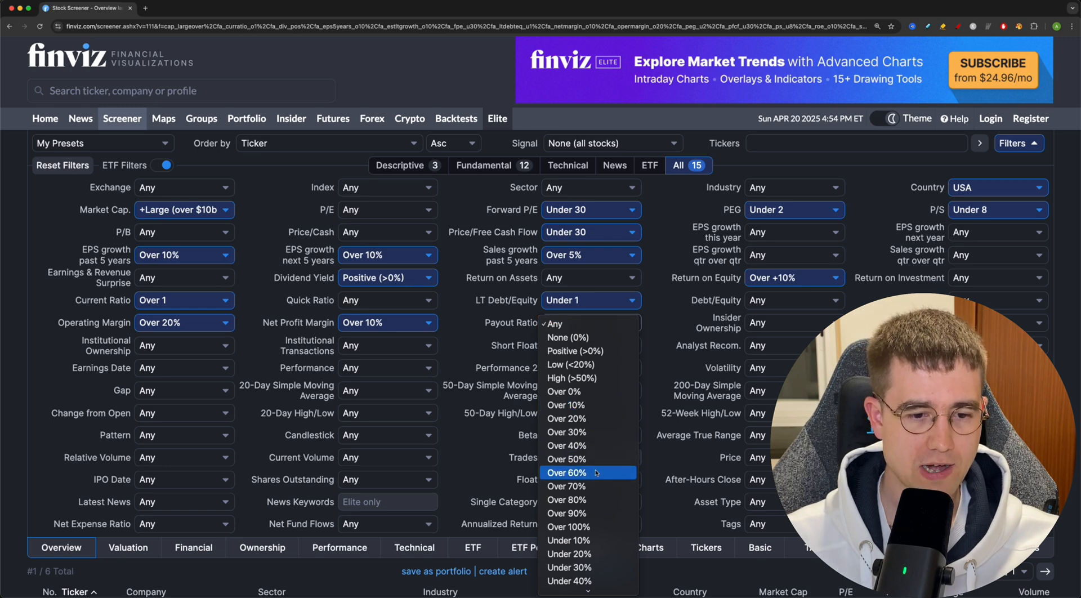
pyautogui.scroll(-2, 593, 479)
pyautogui.click(591, 520)
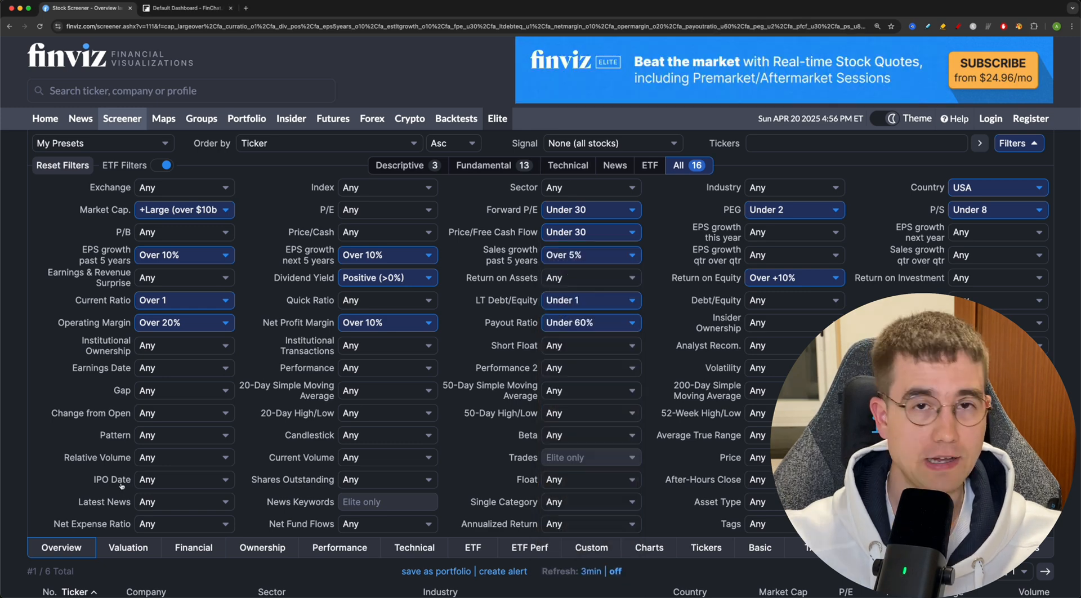
# - Switch the screener results to Snapshot view and review the first company's chart and key statistics
pyautogui.moveTo(27, 570); pyautogui.dragTo(61, 570)
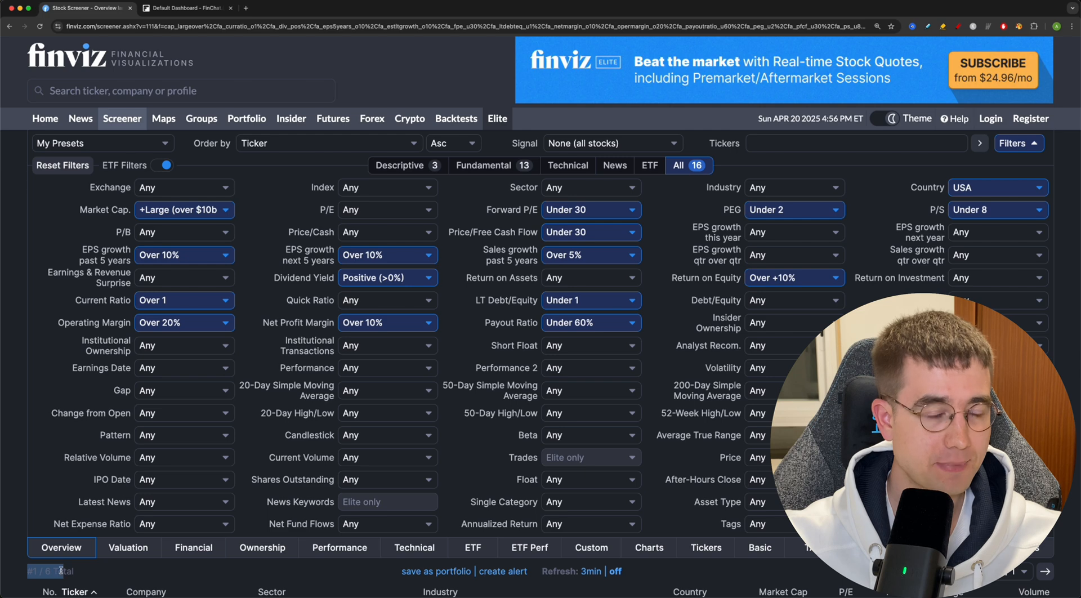
pyautogui.scroll(-5, 61, 570)
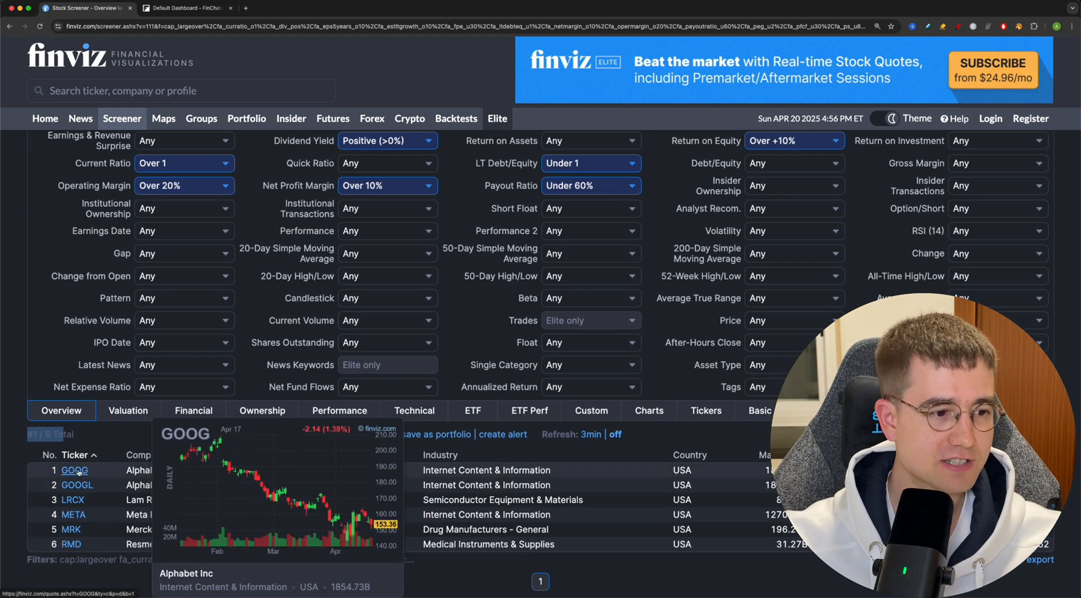
pyautogui.moveTo(77, 472)
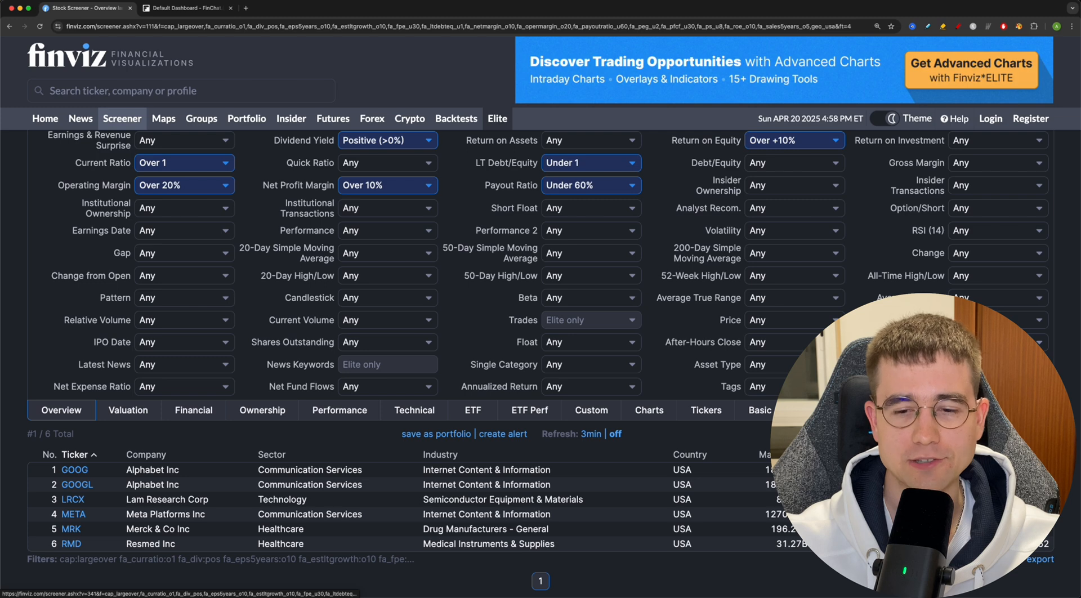
pyautogui.click(916, 411)
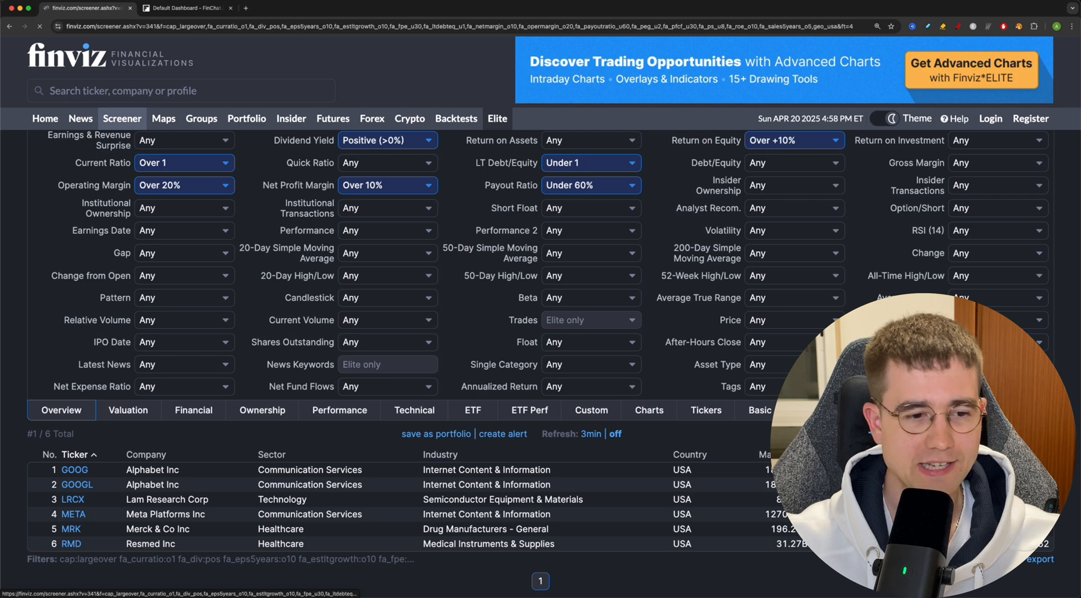
pyautogui.scroll(-7, 915, 412)
pyautogui.scroll(1, 915, 411)
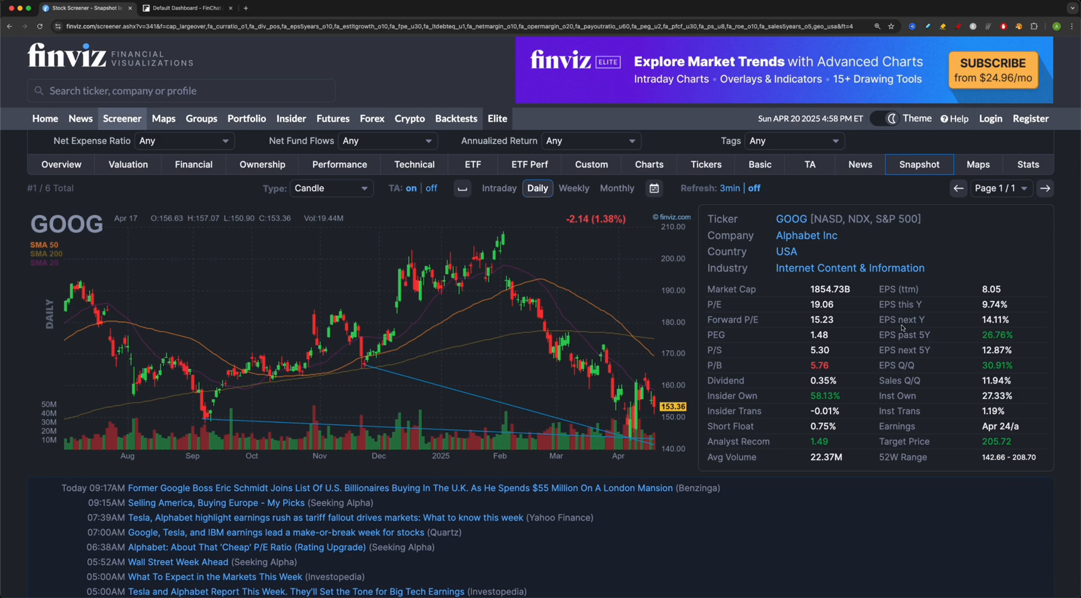
pyautogui.scroll(-2, 441, 344)
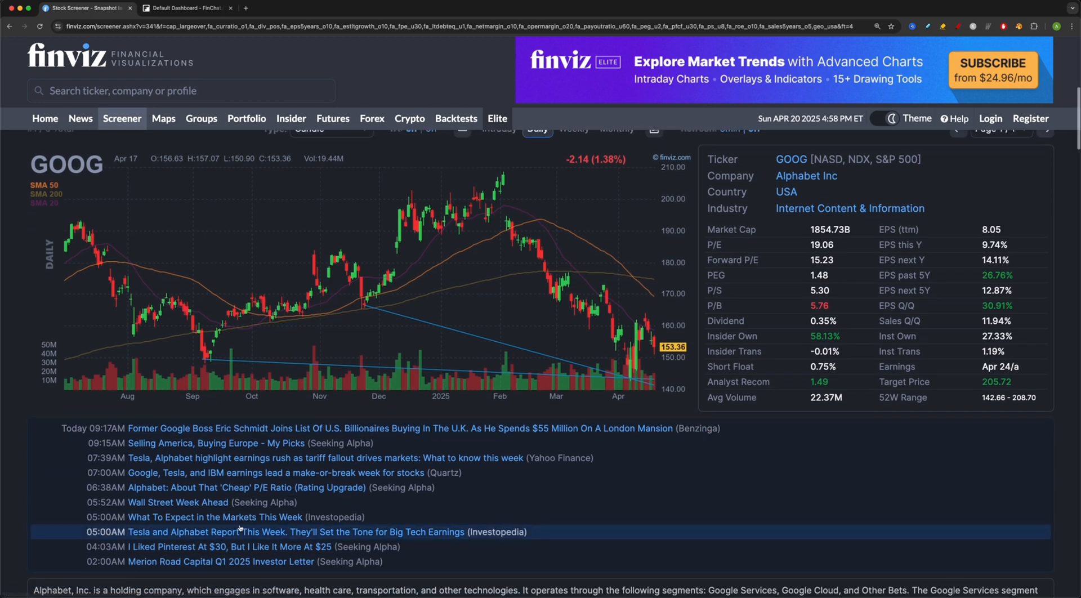
pyautogui.scroll(1, 241, 528)
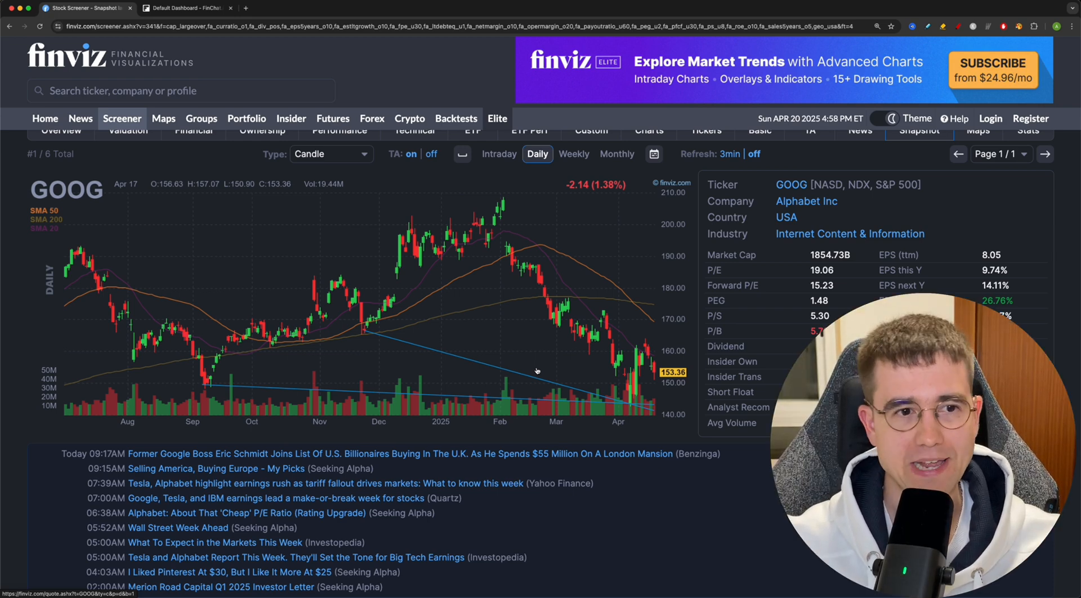
pyautogui.scroll(5, 537, 370)
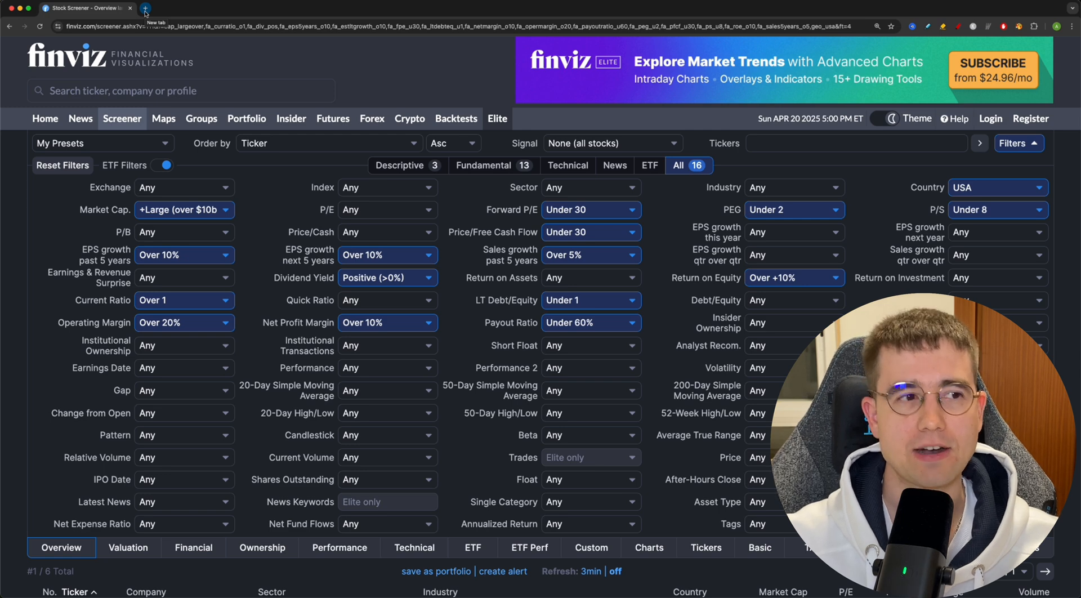
# - Open finchat.io in a new tab and look up Merck by its ticker mrk
pyautogui.click(144, 9)
pyautogui.write('finchat.io')
pyautogui.press('Return')
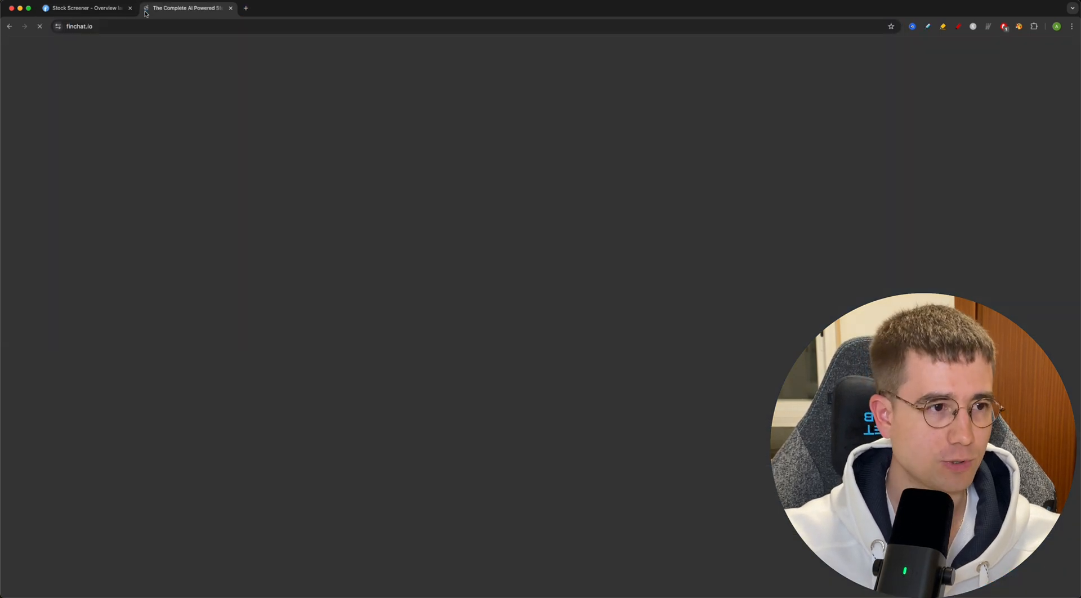
pyautogui.click(792, 57)
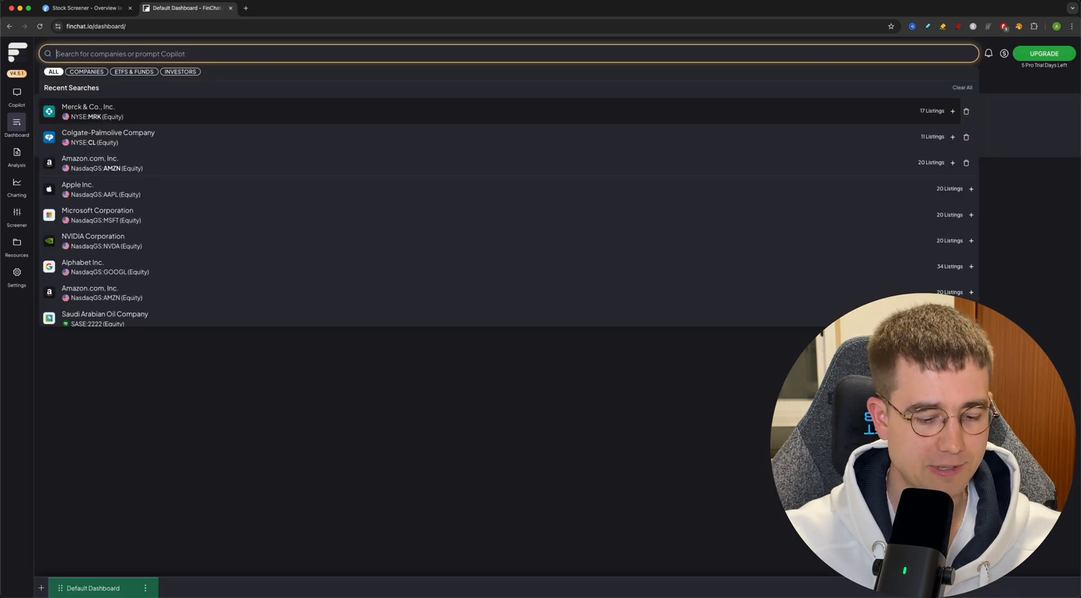
pyautogui.write('mrk')
pyautogui.press('Return')
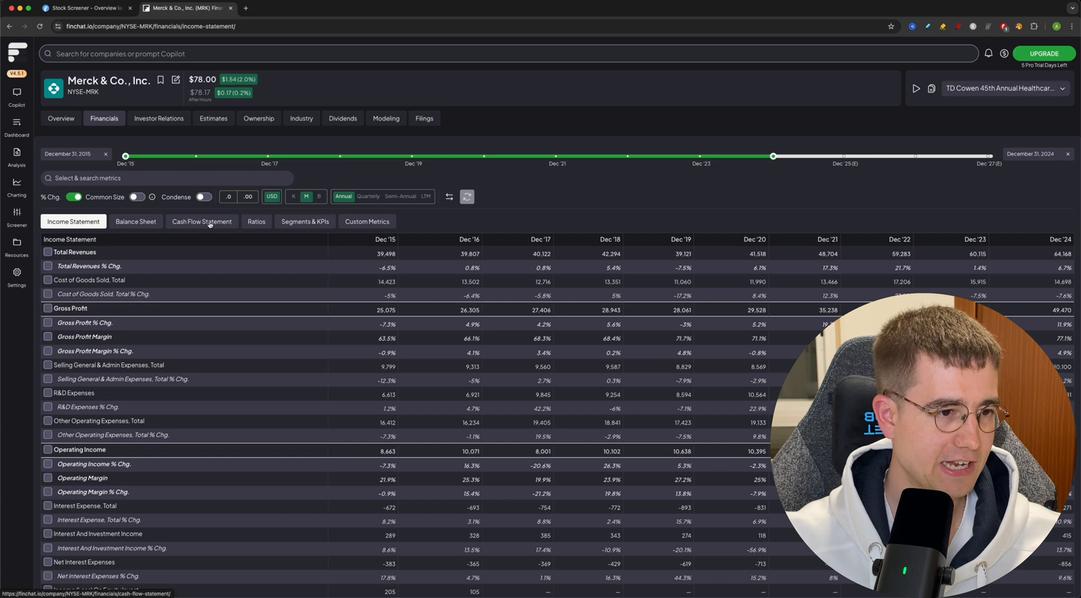
# - Open Merck's cash flow statement and chart Common Dividends Paid together with Free Cash Flow
pyautogui.click(209, 222)
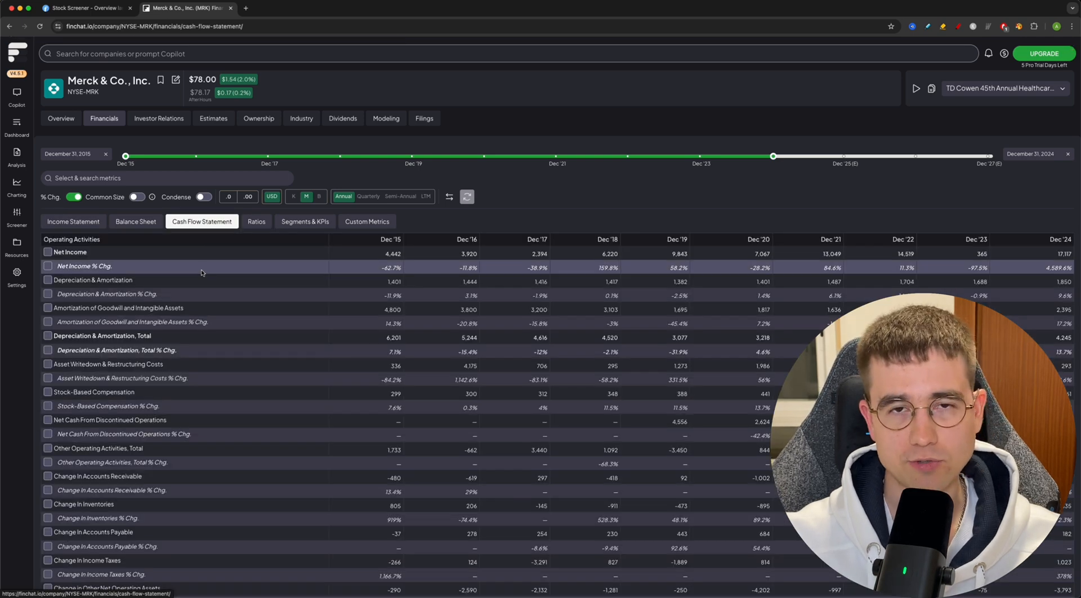
pyautogui.scroll(-15, 47, 333)
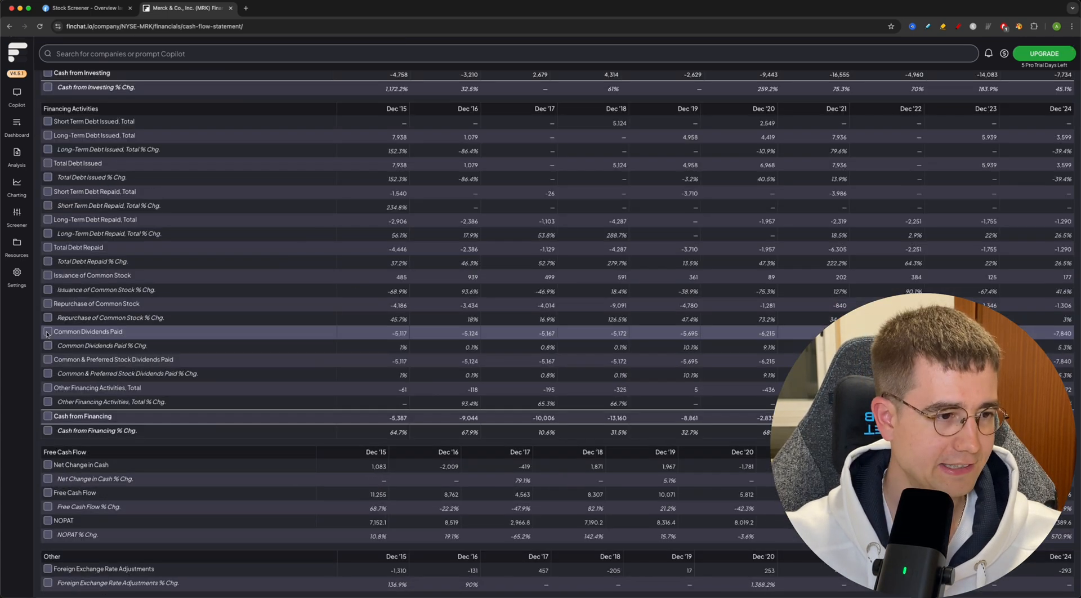
pyautogui.click(47, 332)
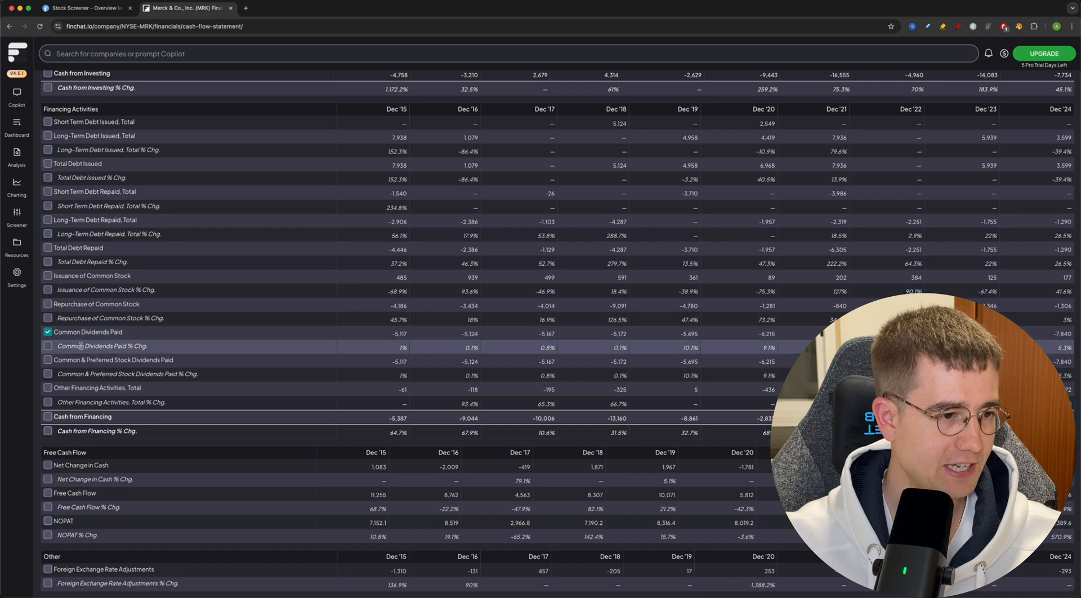
pyautogui.scroll(14, 88, 346)
pyautogui.scroll(-14, 88, 346)
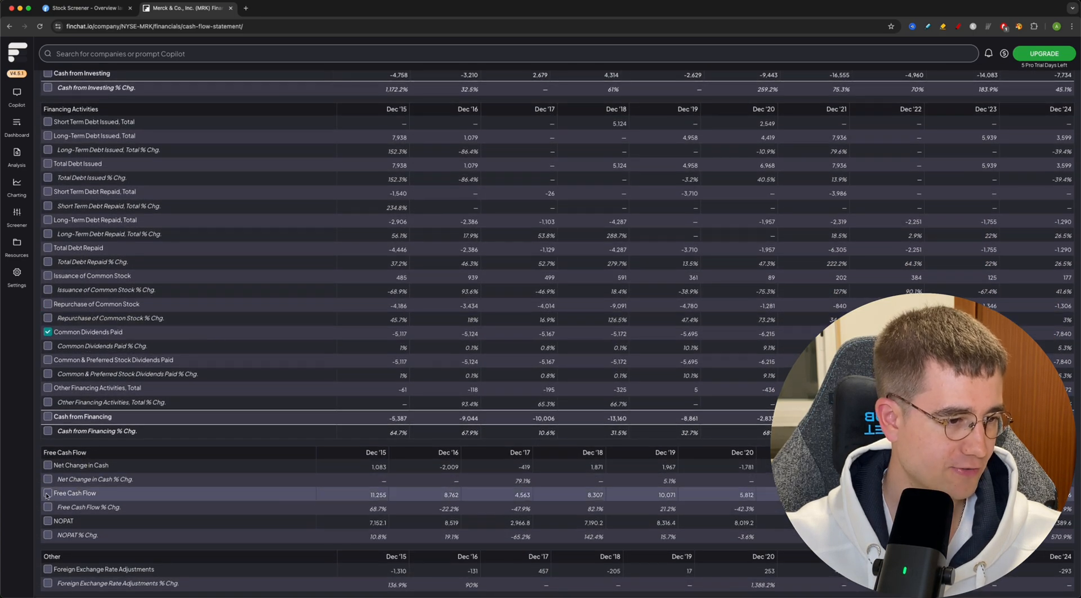
pyautogui.click(47, 493)
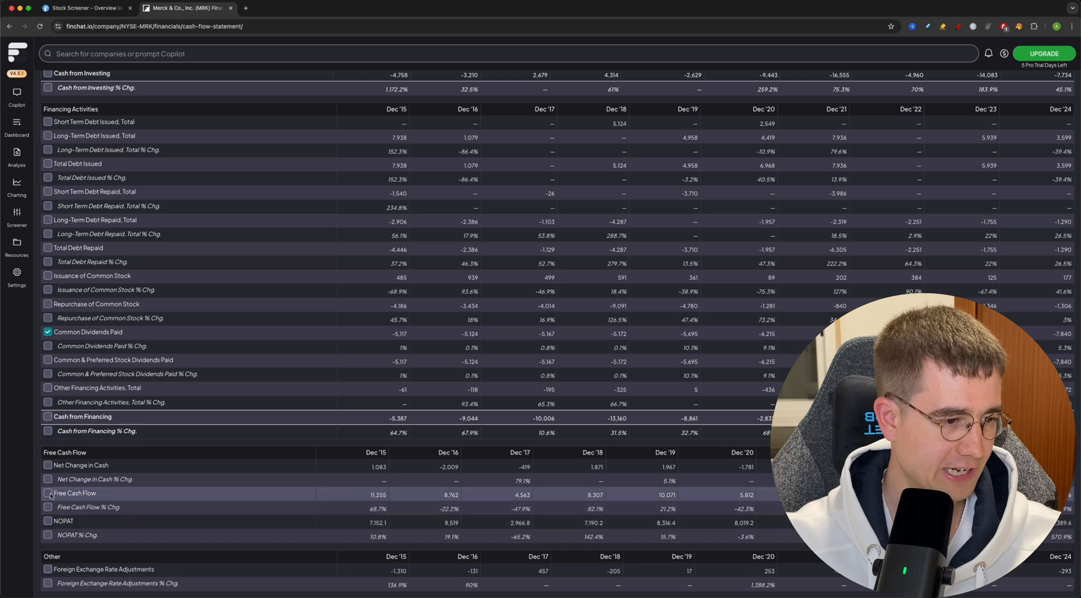
pyautogui.scroll(15, 132, 497)
pyautogui.scroll(15, 140, 498)
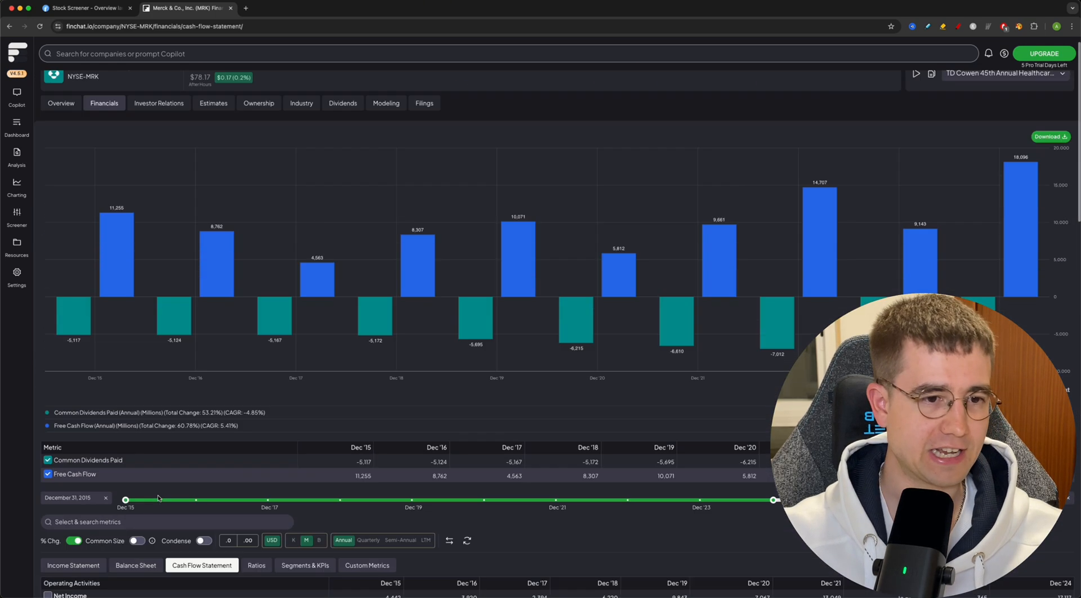